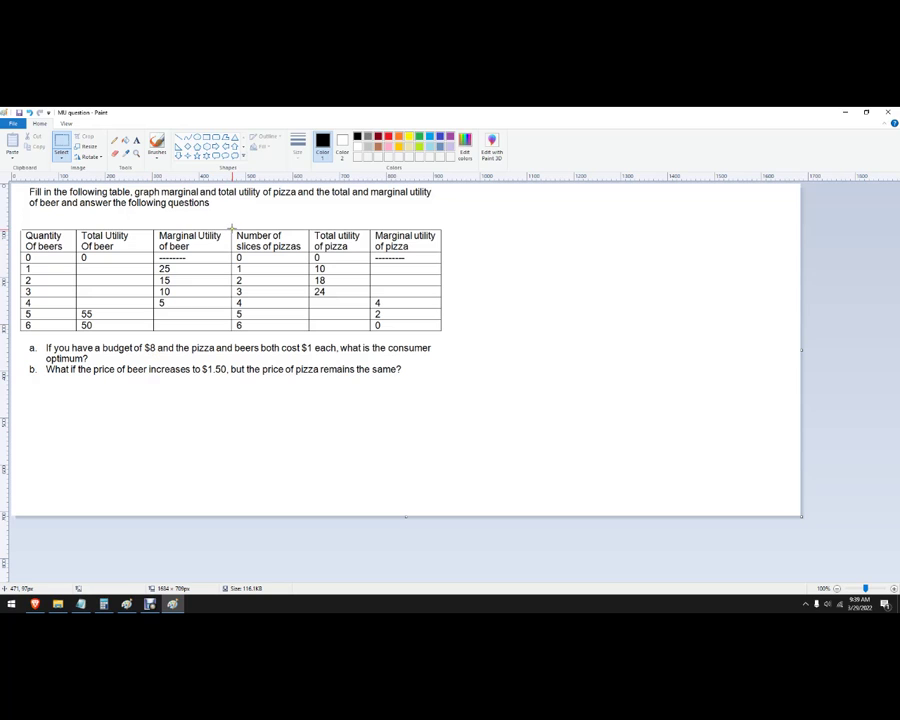
Step: Handwrite MU_B/P_B = MU_P/P_P, a therefore sign and 'Budget' below the questions
{"action": "left_click", "coordinate": [157, 140]}
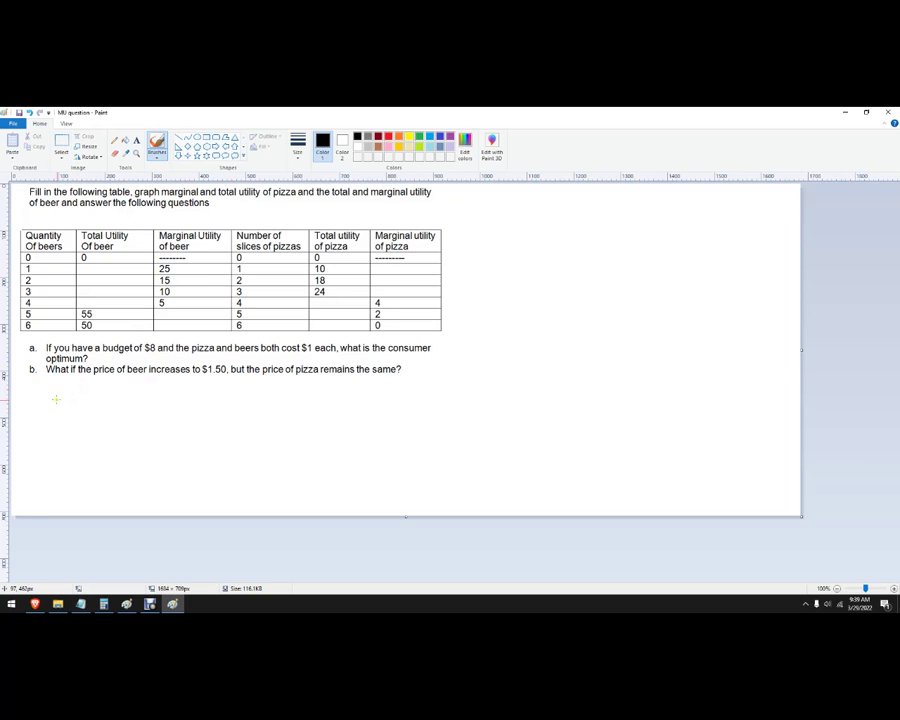
{"action": "mouse_move", "coordinate": [35, 415]}
{"action": "left_mouse_down"}
{"action": "mouse_move", "coordinate": [44, 404]}
{"action": "mouse_move", "coordinate": [57, 410]}
{"action": "mouse_move", "coordinate": [66, 396]}
{"action": "mouse_move", "coordinate": [74, 414]}
{"action": "mouse_move", "coordinate": [77, 405]}
{"action": "mouse_move", "coordinate": [84, 421]}
{"action": "mouse_move", "coordinate": [55, 431]}
{"action": "mouse_move", "coordinate": [53, 447]}
{"action": "mouse_move", "coordinate": [70, 437]}
{"action": "mouse_move", "coordinate": [69, 448]}
{"action": "mouse_move", "coordinate": [122, 396]}
{"action": "mouse_move", "coordinate": [138, 413]}
{"action": "left_mouse_up"}
{"action": "mouse_move", "coordinate": [145, 397]}
{"action": "left_mouse_down"}
{"action": "mouse_move", "coordinate": [148, 410]}
{"action": "mouse_move", "coordinate": [158, 398]}
{"action": "mouse_move", "coordinate": [171, 418]}
{"action": "mouse_move", "coordinate": [177, 411]}
{"action": "mouse_move", "coordinate": [171, 428]}
{"action": "mouse_move", "coordinate": [141, 438]}
{"action": "mouse_move", "coordinate": [142, 447]}
{"action": "mouse_move", "coordinate": [162, 448]}
{"action": "left_mouse_up"}
{"action": "left_click", "coordinate": [200, 421]}
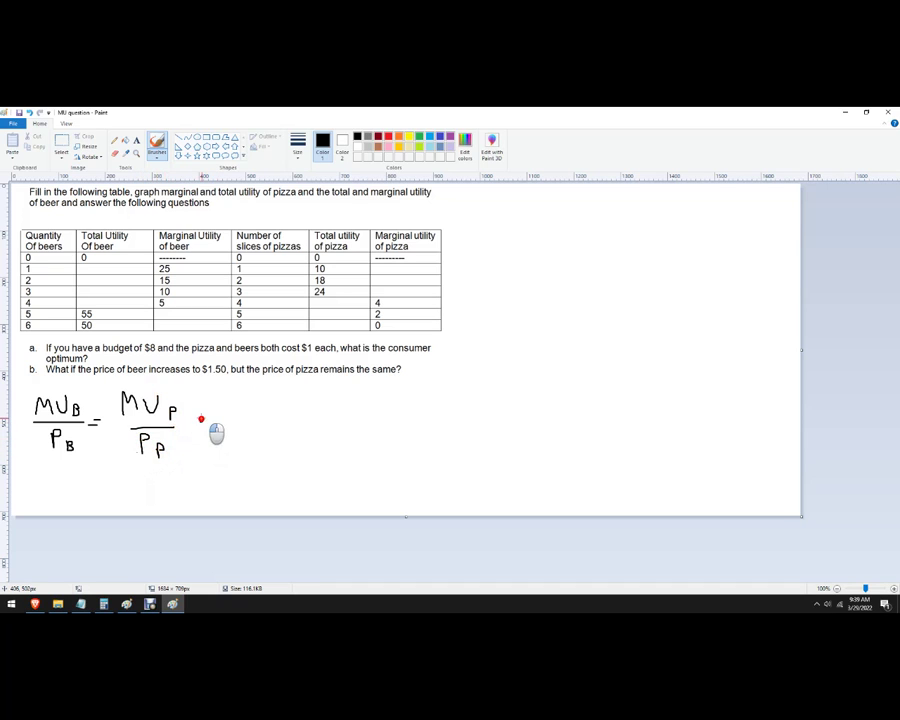
{"action": "left_click", "coordinate": [197, 433]}
{"action": "left_click", "coordinate": [210, 436]}
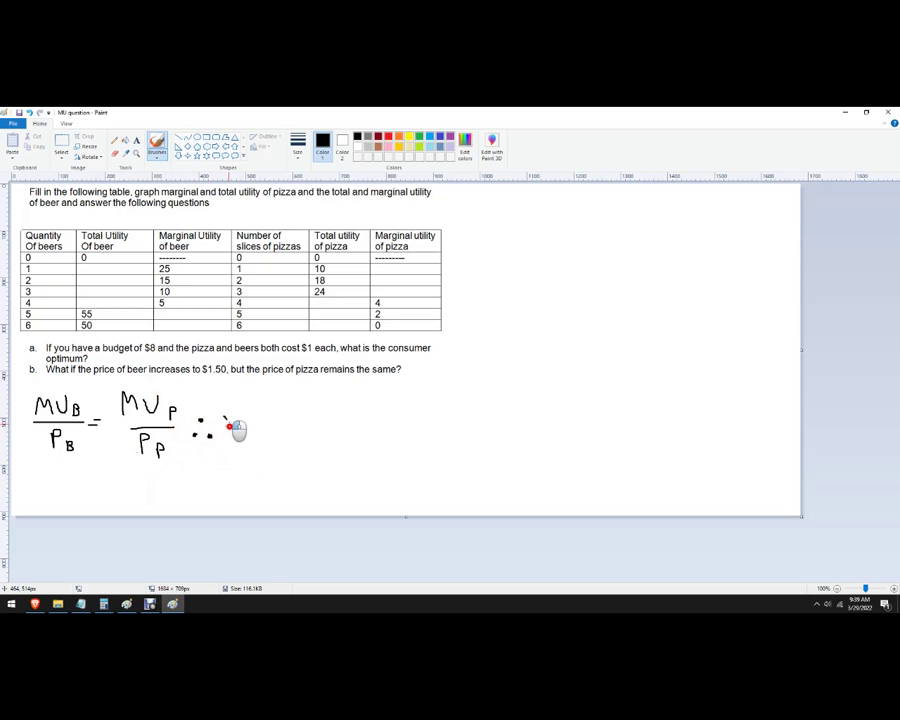
{"action": "mouse_move", "coordinate": [226, 410]}
{"action": "left_mouse_down"}
{"action": "mouse_move", "coordinate": [238, 430]}
{"action": "mouse_move", "coordinate": [256, 421]}
{"action": "mouse_move", "coordinate": [261, 430]}
{"action": "mouse_move", "coordinate": [316, 430]}
{"action": "mouse_move", "coordinate": [316, 417]}
{"action": "left_mouse_up"}
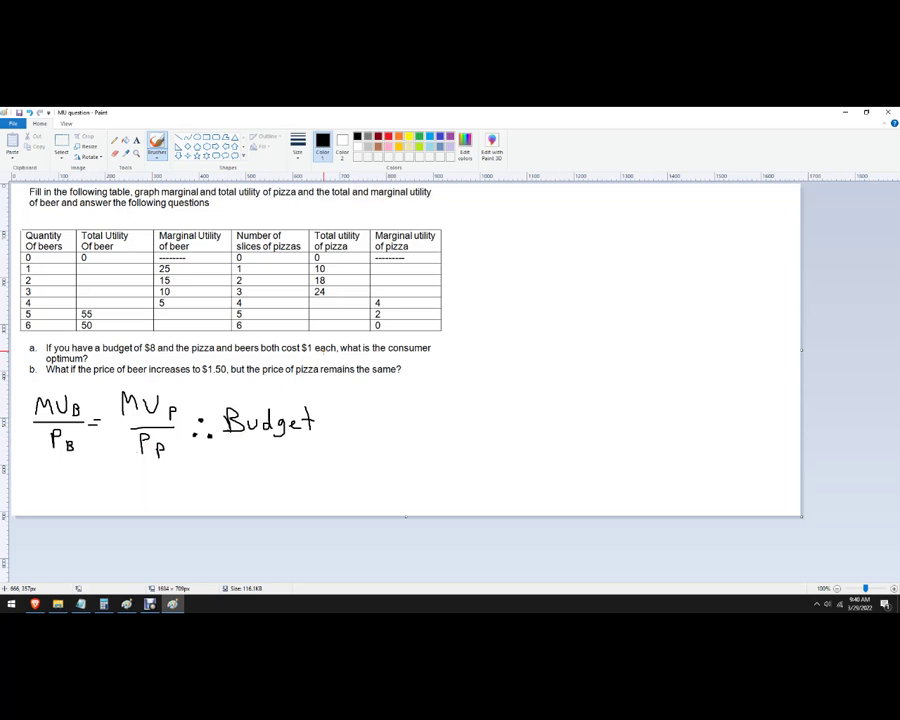
{"action": "left_click", "coordinate": [61, 143]}
Step: Select the three pizza columns and move them right, clear of the beer columns
{"action": "mouse_move", "coordinate": [232, 227]}
{"action": "left_mouse_down"}
{"action": "mouse_move", "coordinate": [259, 275]}
{"action": "mouse_move", "coordinate": [396, 325]}
{"action": "mouse_move", "coordinate": [447, 332]}
{"action": "left_mouse_up"}
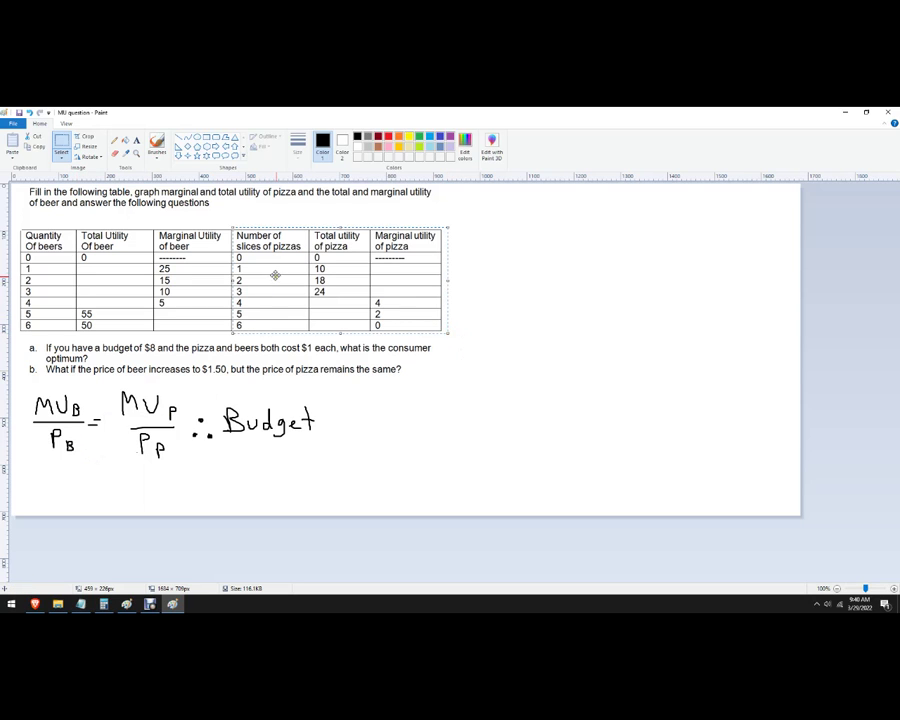
{"action": "left_click_drag", "start_coordinate": [279, 270], "coordinate": [360, 268]}
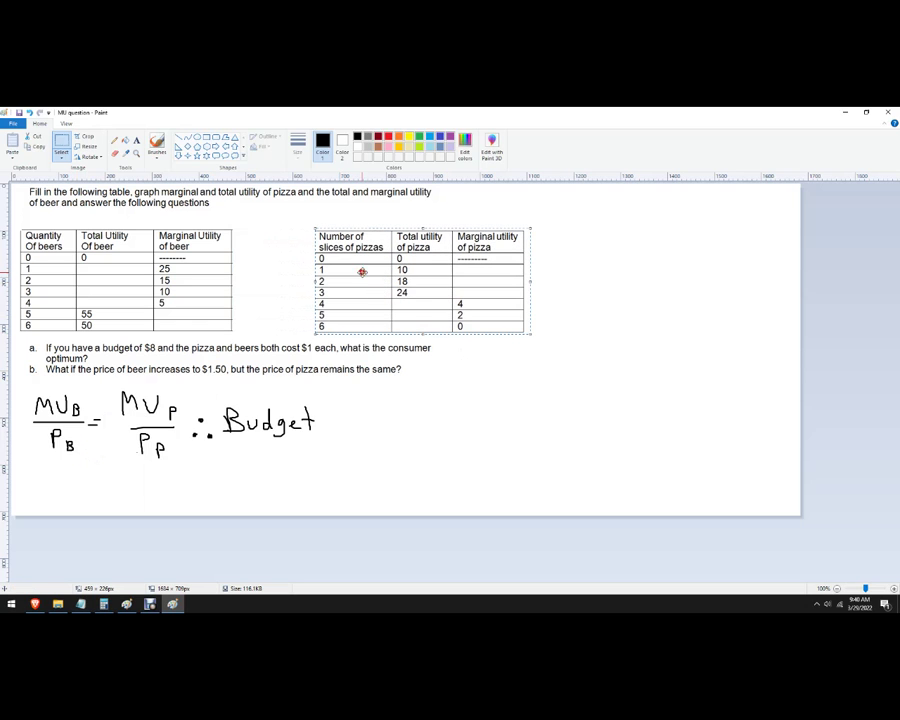
{"action": "left_click", "coordinate": [602, 298]}
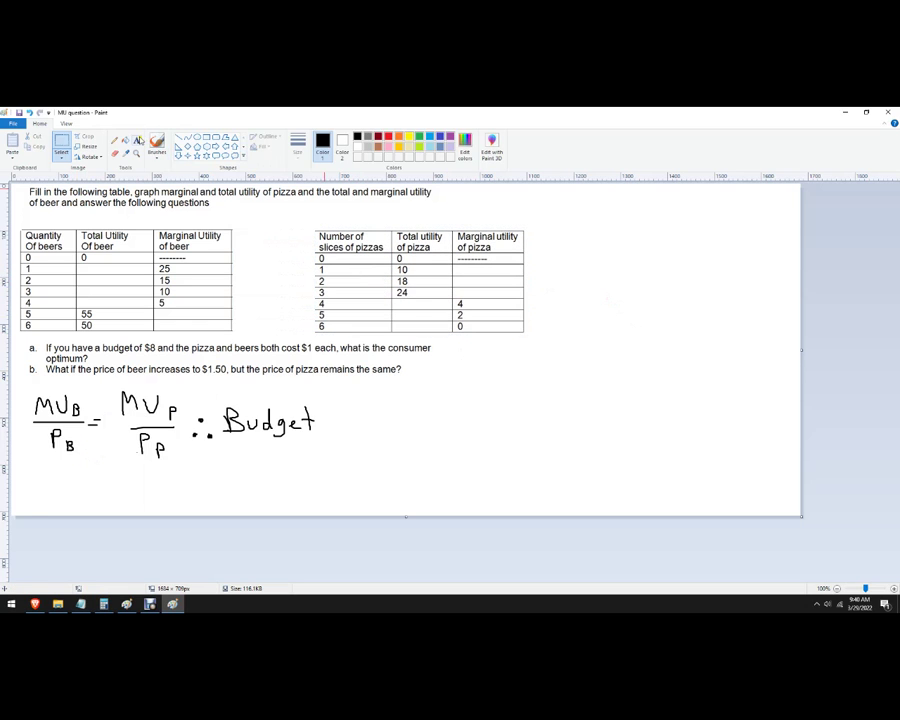
{"action": "left_click", "coordinate": [157, 141]}
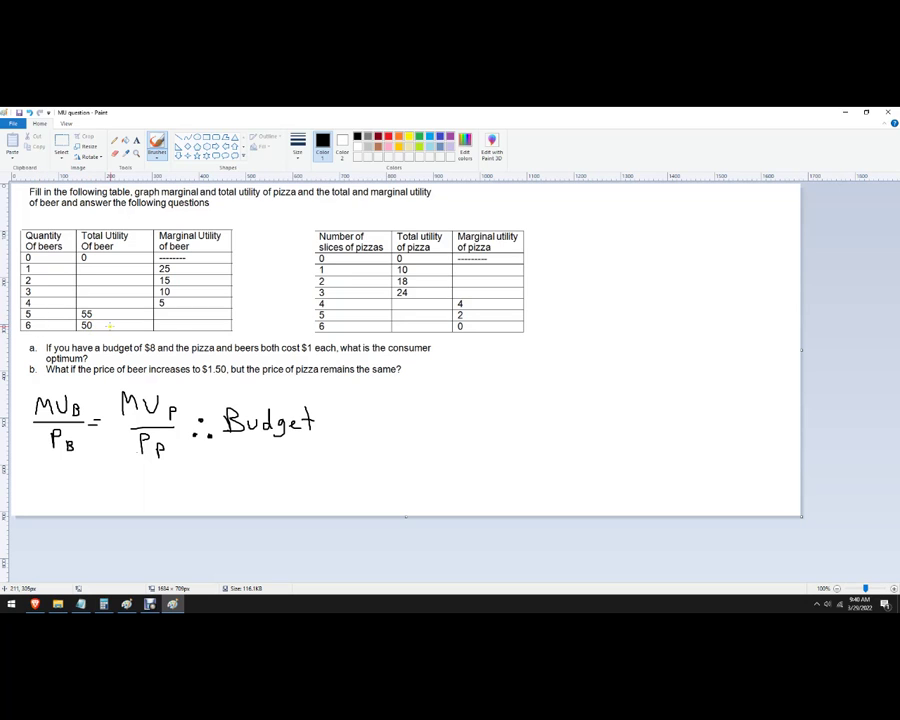
Step: Write -5 as six beers' MU, 25 as one beer's TU, and MU = ΔTU/ΔQ beside Budget
{"action": "left_click_drag", "start_coordinate": [158, 325], "coordinate": [180, 329]}
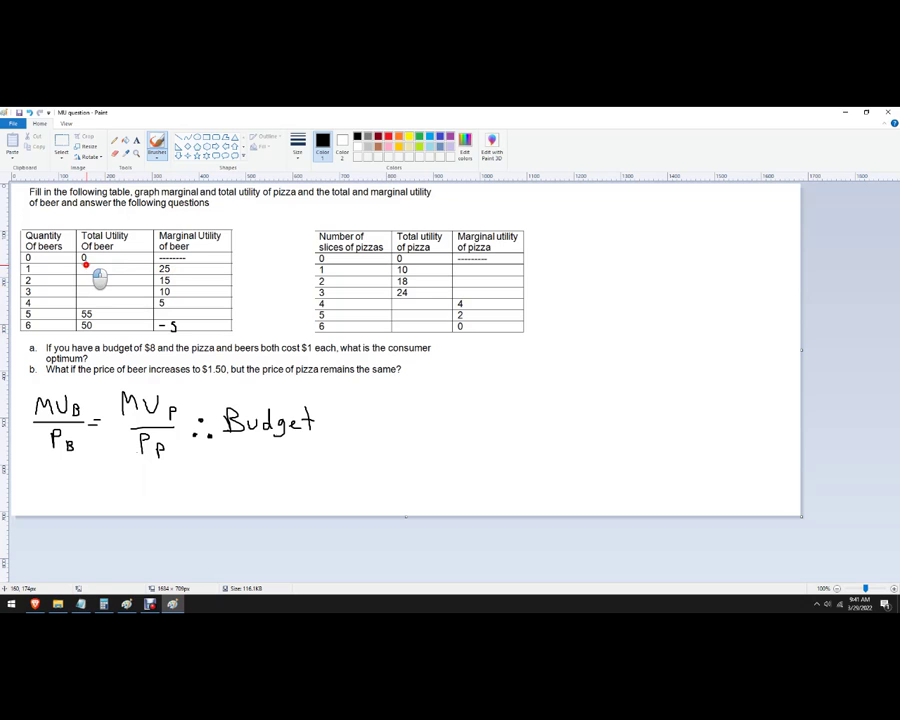
{"action": "left_click_drag", "start_coordinate": [86, 263], "coordinate": [91, 270]}
{"action": "left_click_drag", "start_coordinate": [99, 266], "coordinate": [99, 272]}
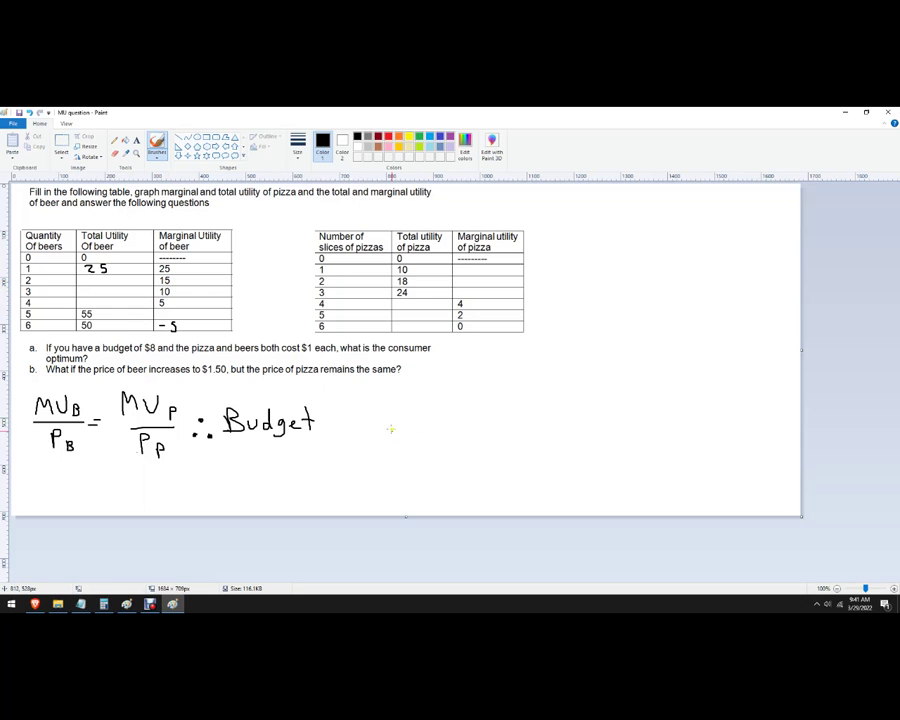
{"action": "mouse_move", "coordinate": [388, 437]}
{"action": "left_mouse_down"}
{"action": "mouse_move", "coordinate": [388, 420]}
{"action": "mouse_move", "coordinate": [401, 437]}
{"action": "mouse_move", "coordinate": [414, 422]}
{"action": "mouse_move", "coordinate": [429, 425]}
{"action": "left_mouse_up"}
{"action": "mouse_move", "coordinate": [418, 431]}
{"action": "left_mouse_down"}
{"action": "mouse_move", "coordinate": [466, 418]}
{"action": "mouse_move", "coordinate": [461, 433]}
{"action": "mouse_move", "coordinate": [472, 432]}
{"action": "mouse_move", "coordinate": [478, 421]}
{"action": "mouse_move", "coordinate": [460, 440]}
{"action": "mouse_move", "coordinate": [487, 440]}
{"action": "mouse_move", "coordinate": [438, 462]}
{"action": "mouse_move", "coordinate": [462, 449]}
{"action": "mouse_move", "coordinate": [473, 463]}
{"action": "left_mouse_up"}
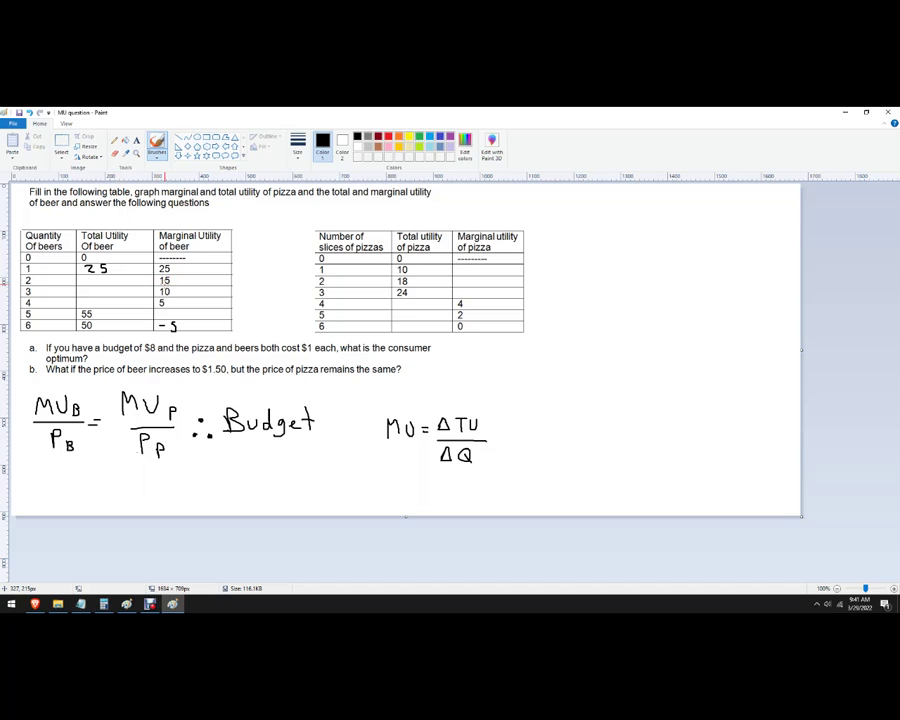
Step: Fill beer total utilities 40, 50, 55, MU 0 at five beers, and label an MU/P column
{"action": "left_click_drag", "start_coordinate": [95, 281], "coordinate": [107, 279]}
{"action": "left_click_drag", "start_coordinate": [111, 288], "coordinate": [111, 297]}
{"action": "left_click_drag", "start_coordinate": [112, 288], "coordinate": [122, 290]}
{"action": "mouse_move", "coordinate": [103, 296]}
{"action": "left_mouse_down"}
{"action": "mouse_move", "coordinate": [110, 307]}
{"action": "mouse_move", "coordinate": [118, 296]}
{"action": "mouse_move", "coordinate": [167, 314]}
{"action": "left_mouse_up"}
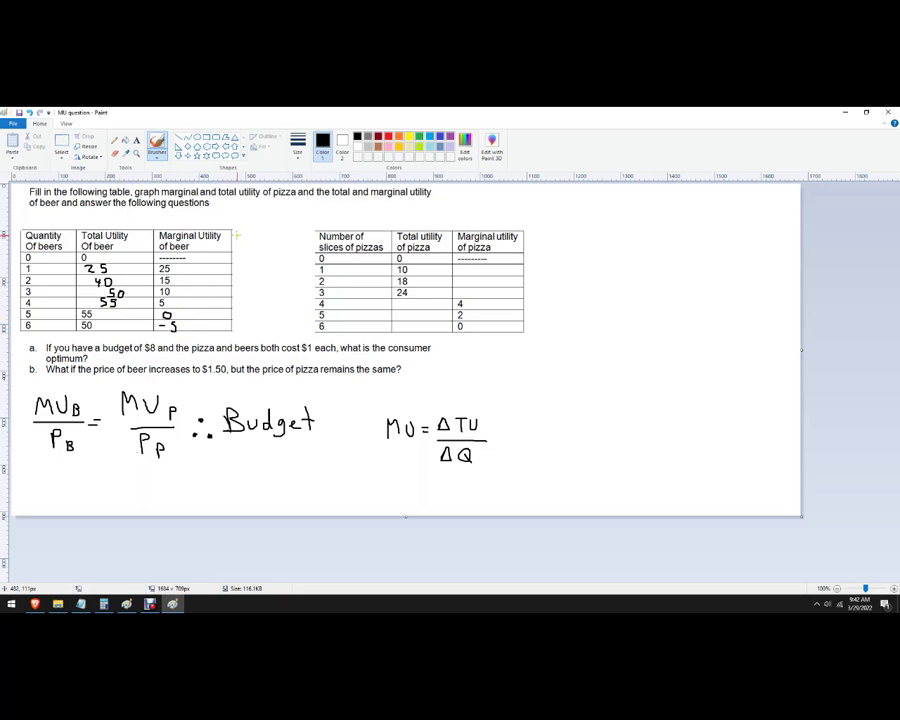
{"action": "mouse_move", "coordinate": [237, 234]}
{"action": "left_mouse_down"}
{"action": "mouse_move", "coordinate": [265, 229]}
{"action": "mouse_move", "coordinate": [245, 244]}
{"action": "mouse_move", "coordinate": [263, 241]}
{"action": "left_mouse_up"}
Step: Rule off the MU/P column with a bar and divider, then note MU/P=1 above the beer MU header
{"action": "mouse_move", "coordinate": [236, 251]}
{"action": "left_mouse_down"}
{"action": "mouse_move", "coordinate": [280, 247]}
{"action": "mouse_move", "coordinate": [280, 334]}
{"action": "left_mouse_up"}
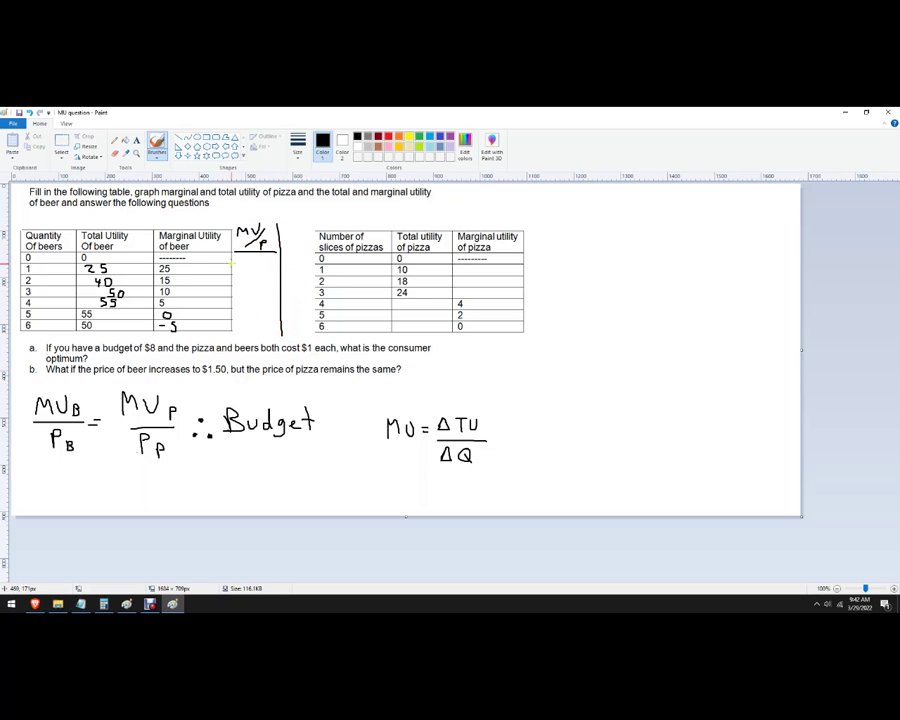
{"action": "mouse_move", "coordinate": [232, 264]}
{"action": "left_mouse_down"}
{"action": "mouse_move", "coordinate": [272, 265]}
{"action": "mouse_move", "coordinate": [250, 262]}
{"action": "left_mouse_up"}
{"action": "key", "text": "ctrl+z"}
{"action": "mouse_move", "coordinate": [180, 216]}
{"action": "left_mouse_down"}
{"action": "mouse_move", "coordinate": [205, 211]}
{"action": "mouse_move", "coordinate": [198, 228]}
{"action": "mouse_move", "coordinate": [220, 229]}
{"action": "left_mouse_up"}
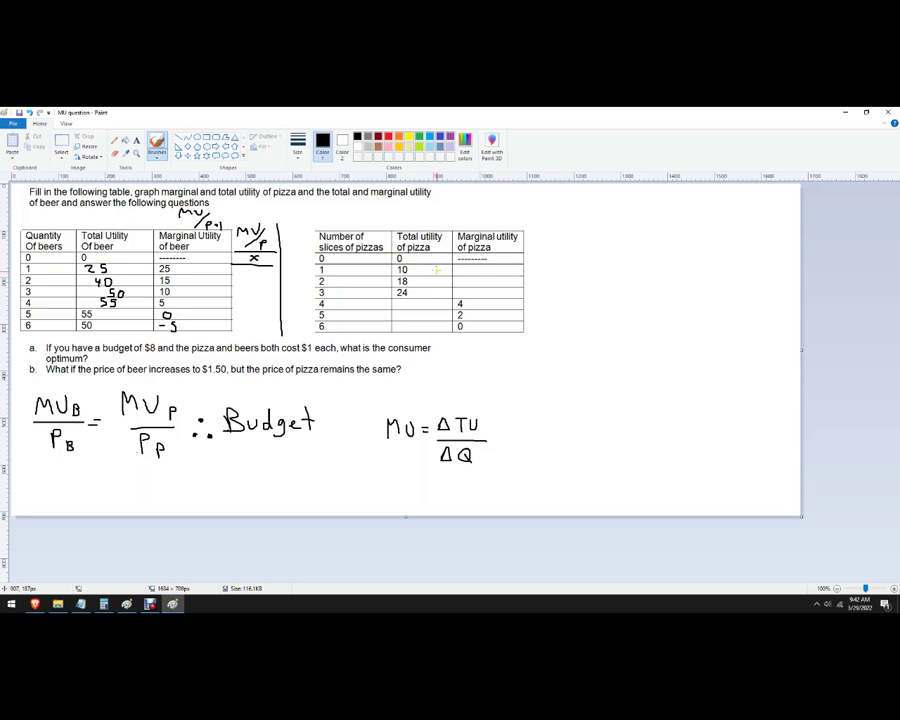
Step: Write pizza marginal utilities 10, 8, 6 and pizza total utilities 28, 30, 30
{"action": "mouse_move", "coordinate": [462, 264]}
{"action": "left_mouse_down"}
{"action": "mouse_move", "coordinate": [470, 277]}
{"action": "mouse_move", "coordinate": [463, 293]}
{"action": "left_mouse_up"}
{"action": "left_click_drag", "start_coordinate": [403, 302], "coordinate": [422, 299]}
{"action": "mouse_move", "coordinate": [407, 311]}
{"action": "left_mouse_down"}
{"action": "mouse_move", "coordinate": [407, 321]}
{"action": "mouse_move", "coordinate": [414, 312]}
{"action": "left_mouse_up"}
{"action": "left_click_drag", "start_coordinate": [414, 312], "coordinate": [418, 320]}
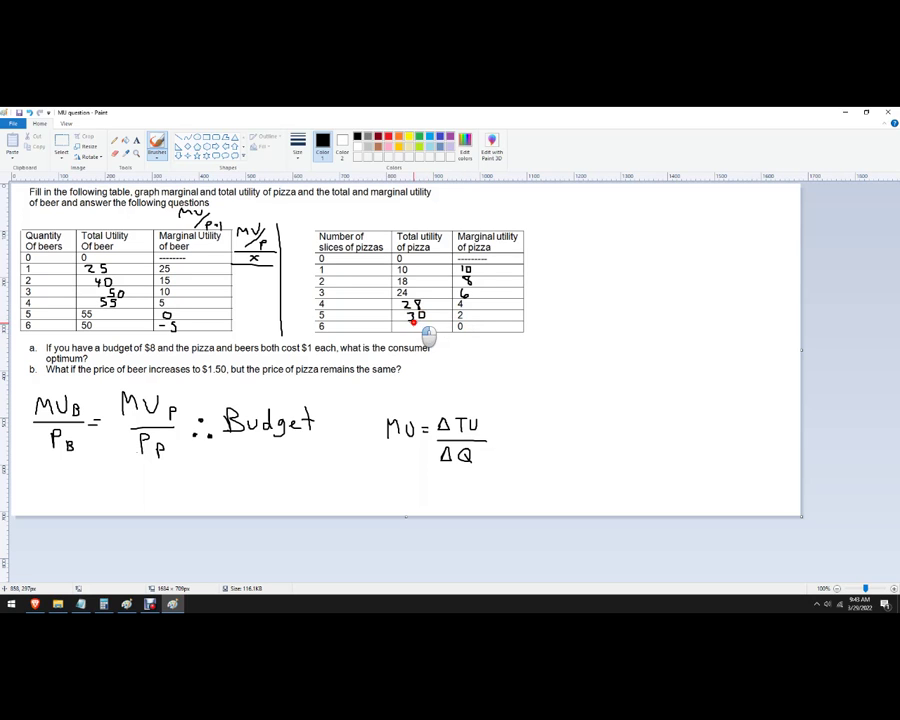
{"action": "mouse_move", "coordinate": [408, 321]}
{"action": "left_mouse_down"}
{"action": "mouse_move", "coordinate": [409, 332]}
{"action": "mouse_move", "coordinate": [423, 323]}
{"action": "left_mouse_up"}
Step: Underline the $8 budget in question a and write MU/1 in red above the pizza MU column
{"action": "left_click_drag", "start_coordinate": [144, 354], "coordinate": [158, 353]}
{"action": "left_click", "coordinate": [387, 138]}
{"action": "mouse_move", "coordinate": [188, 390]}
{"action": "left_mouse_down"}
{"action": "mouse_move", "coordinate": [125, 381]}
{"action": "mouse_move", "coordinate": [36, 410]}
{"action": "mouse_move", "coordinate": [152, 473]}
{"action": "mouse_move", "coordinate": [192, 386]}
{"action": "left_mouse_up"}
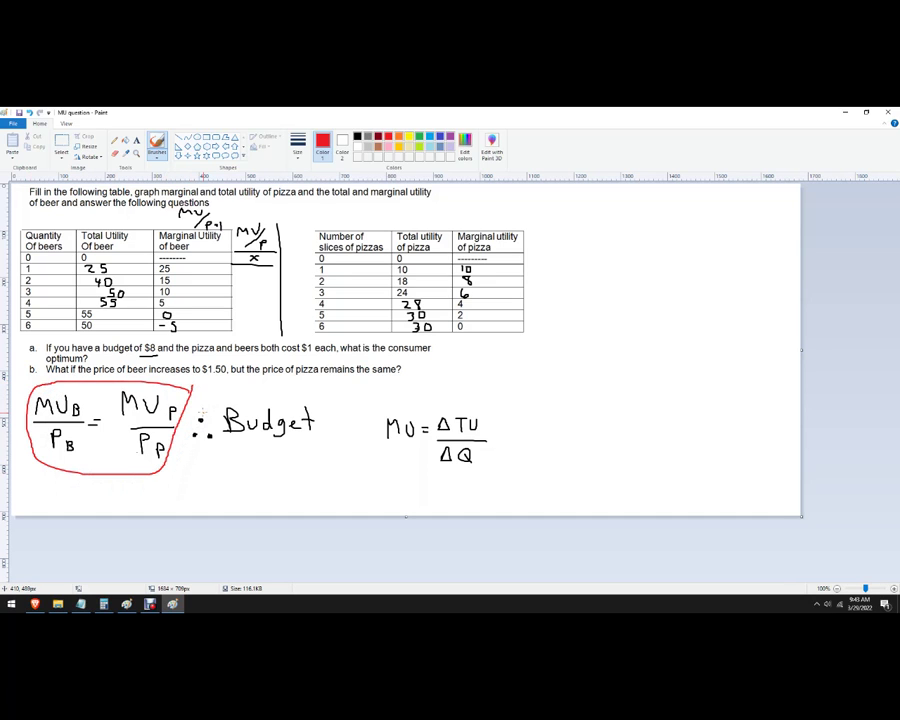
{"action": "key", "text": "ctrl+z"}
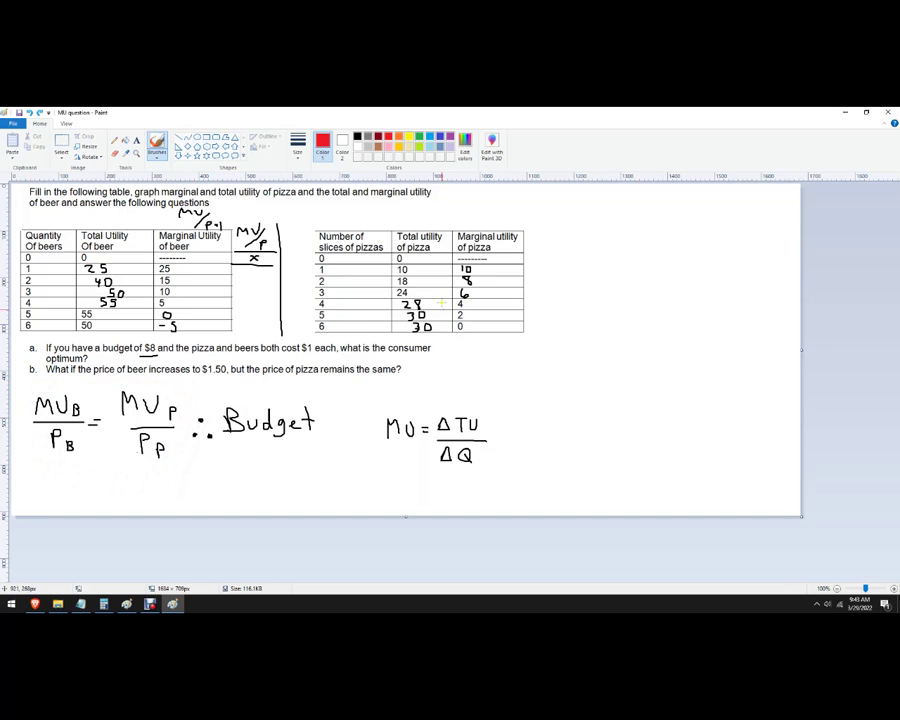
{"action": "mouse_move", "coordinate": [466, 213]}
{"action": "left_mouse_down"}
{"action": "mouse_move", "coordinate": [478, 205]}
{"action": "mouse_move", "coordinate": [490, 212]}
{"action": "mouse_move", "coordinate": [495, 230]}
{"action": "left_mouse_up"}
Step: Box in red the matching MU of 10 for the third beer and the first pizza slice
{"action": "left_click", "coordinate": [520, 234]}
{"action": "mouse_move", "coordinate": [524, 205]}
{"action": "left_mouse_down"}
{"action": "mouse_move", "coordinate": [445, 240]}
{"action": "mouse_move", "coordinate": [518, 203]}
{"action": "left_mouse_up"}
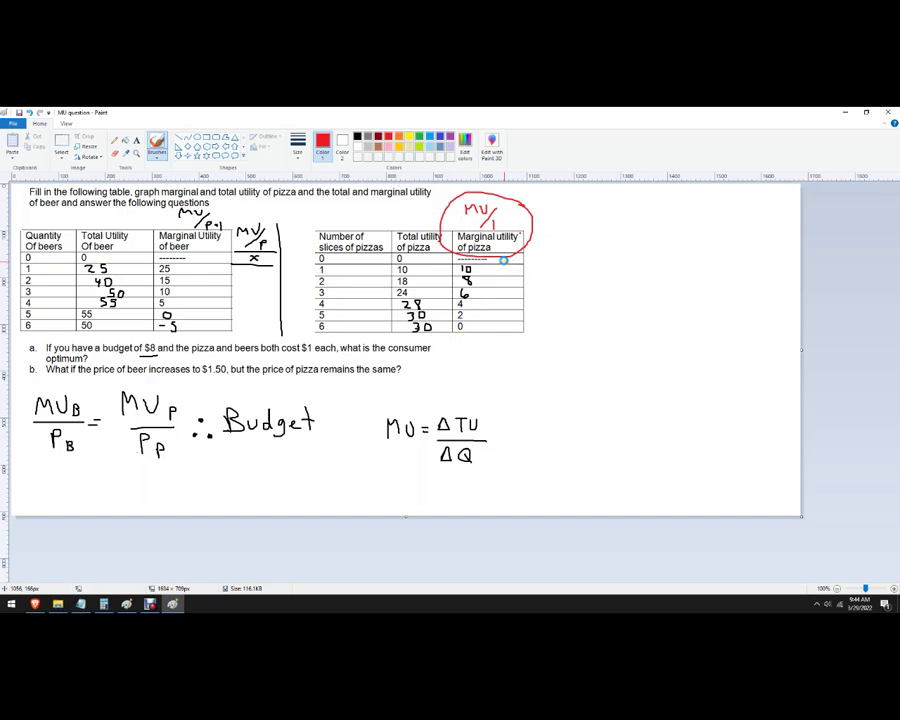
{"action": "key", "text": "ctrl+z"}
{"action": "mouse_move", "coordinate": [224, 205]}
{"action": "left_mouse_down"}
{"action": "mouse_move", "coordinate": [200, 207]}
{"action": "mouse_move", "coordinate": [258, 245]}
{"action": "left_mouse_up"}
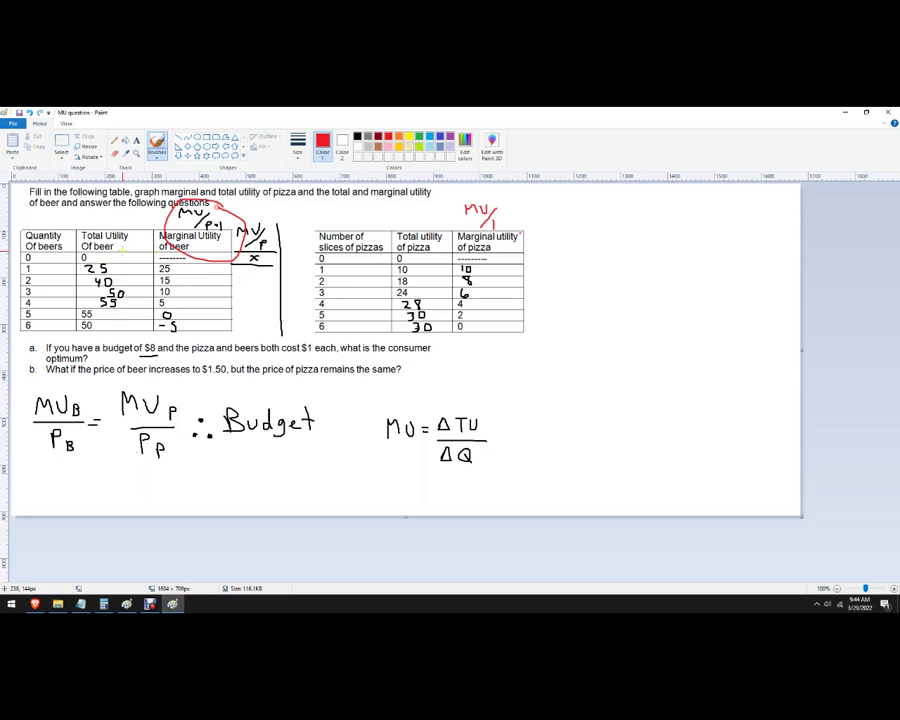
{"action": "key", "text": "ctrl+z"}
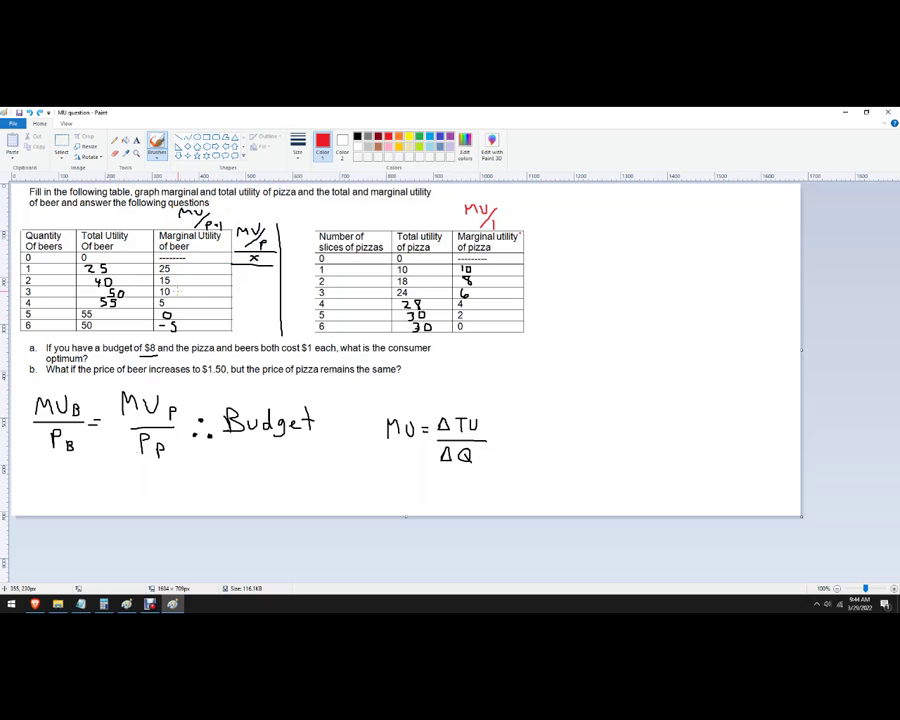
{"action": "mouse_move", "coordinate": [176, 291]}
{"action": "left_mouse_down"}
{"action": "mouse_move", "coordinate": [157, 296]}
{"action": "mouse_move", "coordinate": [175, 287]}
{"action": "left_mouse_up"}
{"action": "mouse_move", "coordinate": [486, 260]}
{"action": "left_mouse_down"}
{"action": "mouse_move", "coordinate": [462, 270]}
{"action": "mouse_move", "coordinate": [474, 272]}
{"action": "mouse_move", "coordinate": [460, 268]}
{"action": "left_mouse_up"}
{"action": "mouse_move", "coordinate": [252, 385]}
{"action": "left_mouse_down"}
{"action": "mouse_move", "coordinate": [177, 390]}
{"action": "mouse_move", "coordinate": [204, 398]}
{"action": "left_mouse_up"}
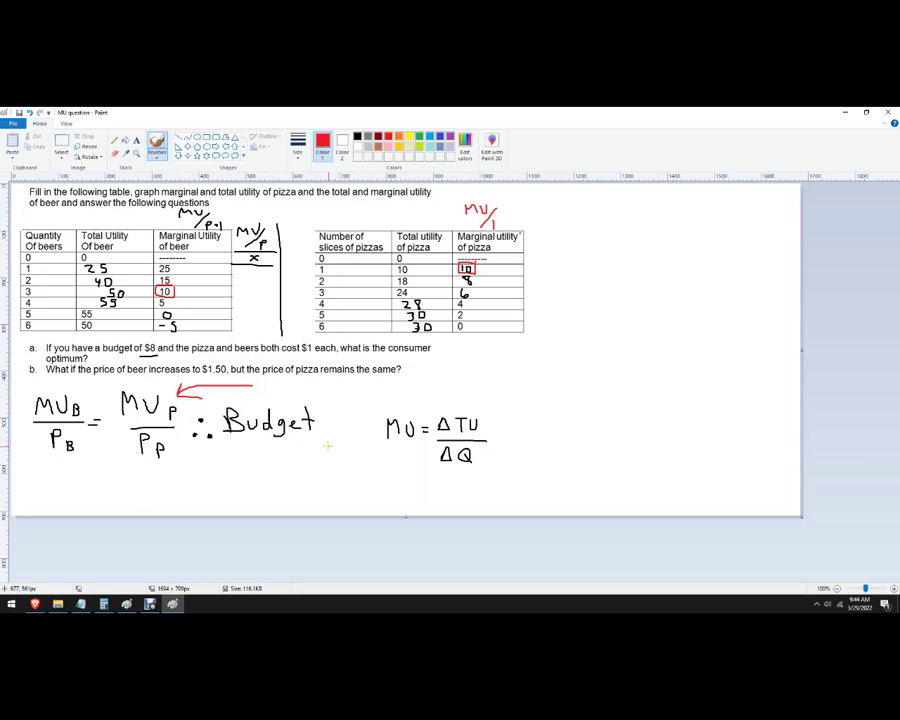
{"action": "key", "text": "ctrl+z"}
{"action": "key", "text": "ctrl+z"}
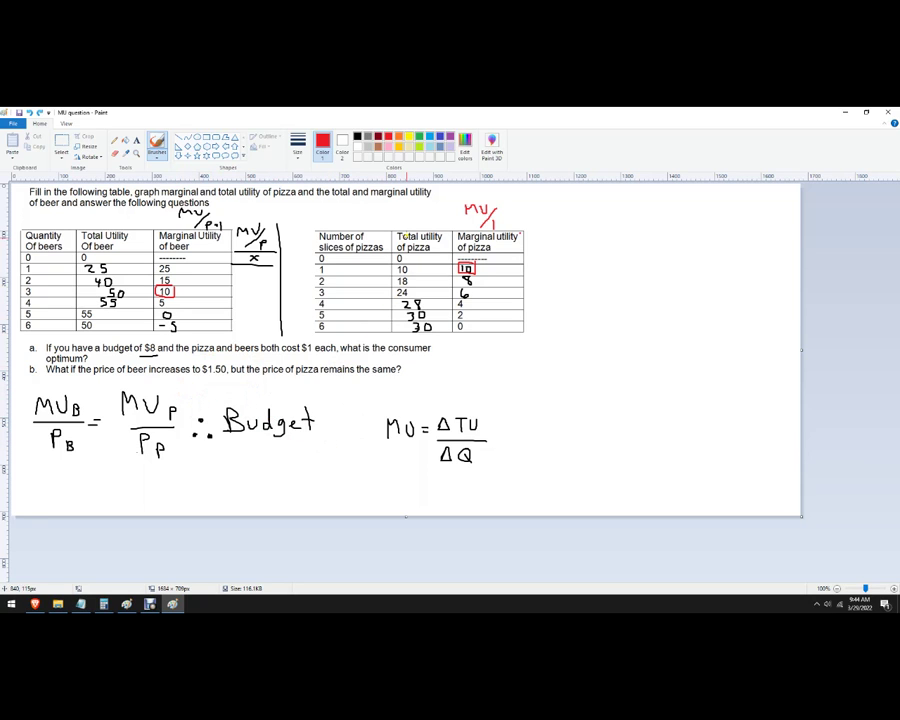
{"action": "left_click", "coordinate": [420, 138]}
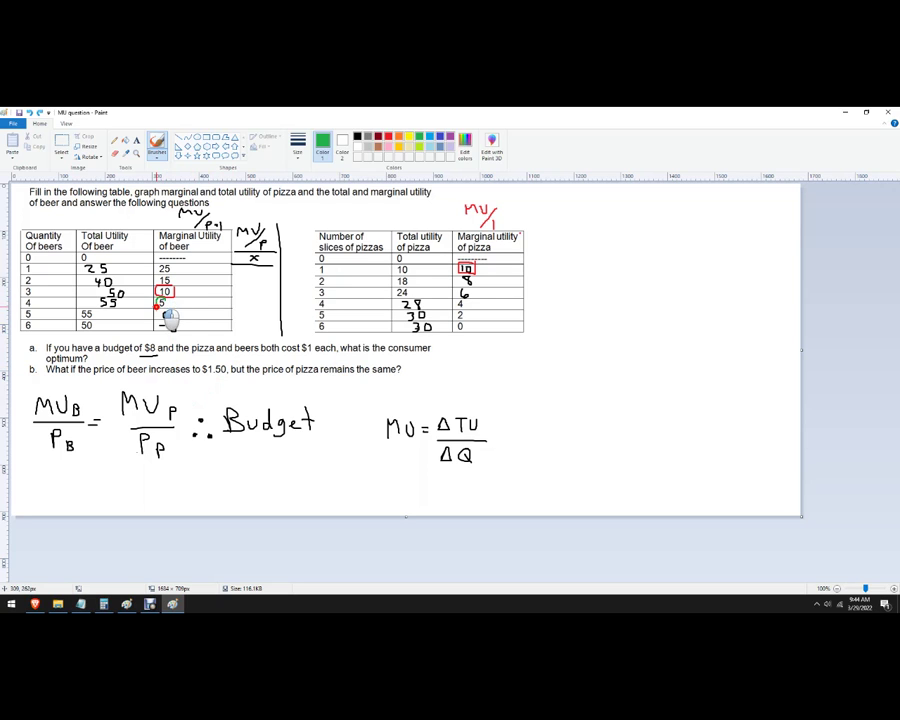
Step: Mark beer MU 5 and pizza MU 4 in green and write 5 = 4 beside question a
{"action": "left_click_drag", "start_coordinate": [155, 297], "coordinate": [167, 308]}
{"action": "mouse_move", "coordinate": [456, 294]}
{"action": "left_mouse_down"}
{"action": "mouse_move", "coordinate": [452, 306]}
{"action": "mouse_move", "coordinate": [468, 309]}
{"action": "mouse_move", "coordinate": [459, 296]}
{"action": "left_mouse_up"}
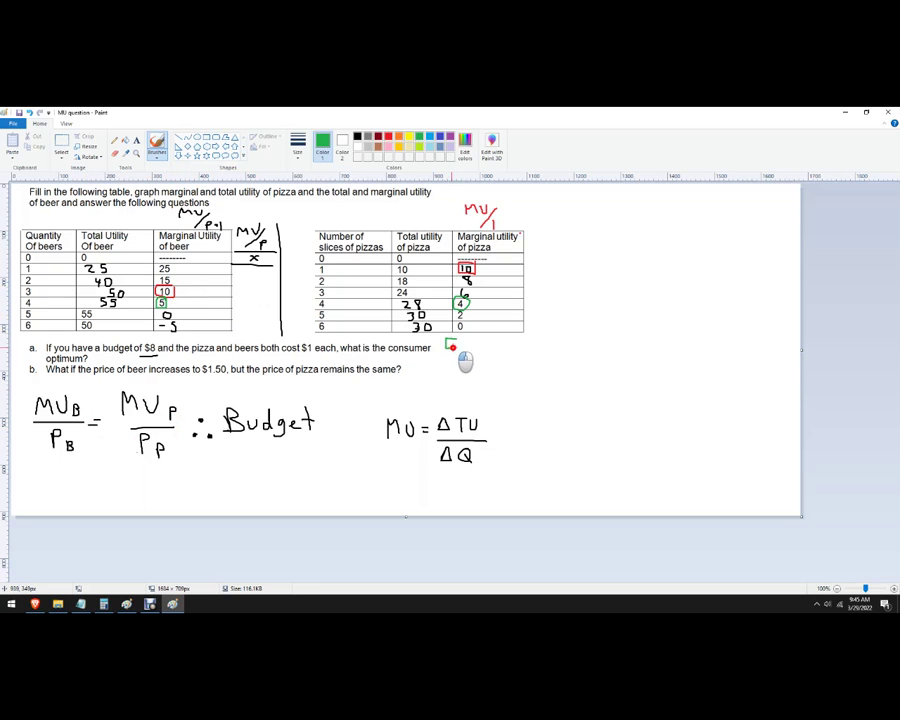
{"action": "mouse_move", "coordinate": [450, 340]}
{"action": "left_mouse_down"}
{"action": "mouse_move", "coordinate": [445, 357]}
{"action": "mouse_move", "coordinate": [495, 351]}
{"action": "left_mouse_up"}
{"action": "left_click_drag", "start_coordinate": [491, 344], "coordinate": [491, 358]}
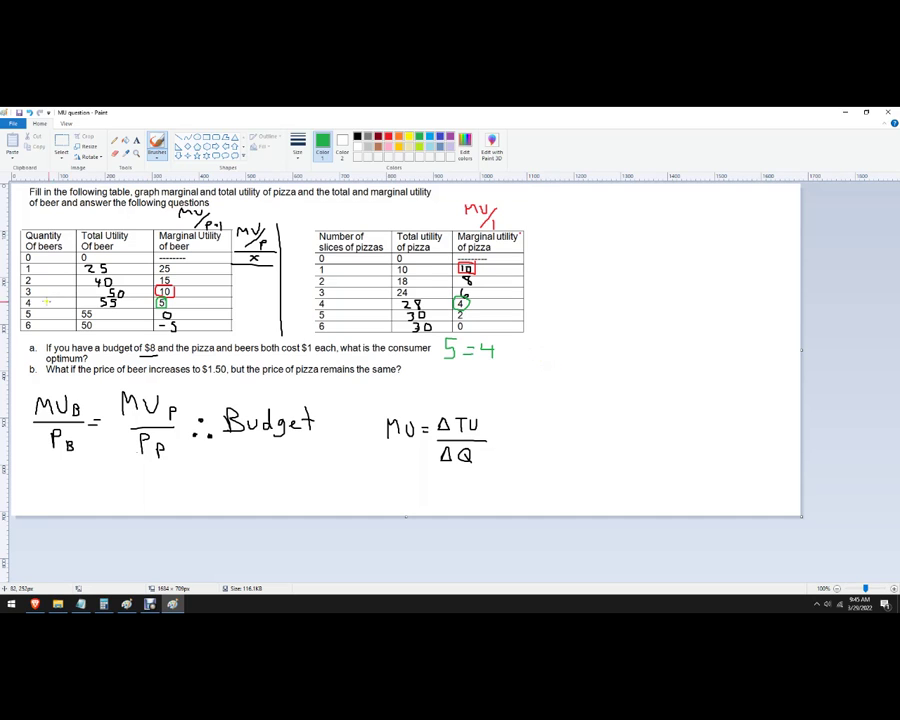
Step: Underline beer quantity 4 and write the answer '4b, 4p' under question a
{"action": "left_click_drag", "start_coordinate": [36, 308], "coordinate": [23, 309]}
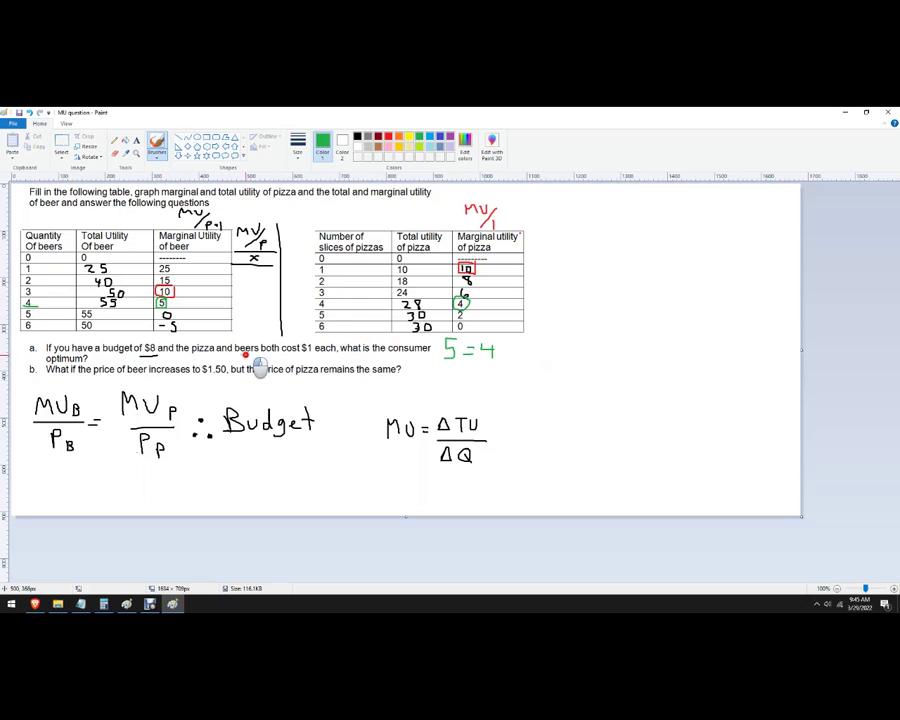
{"action": "mouse_move", "coordinate": [246, 352]}
{"action": "left_mouse_down"}
{"action": "mouse_move", "coordinate": [253, 362]}
{"action": "mouse_move", "coordinate": [291, 364]}
{"action": "left_mouse_up"}
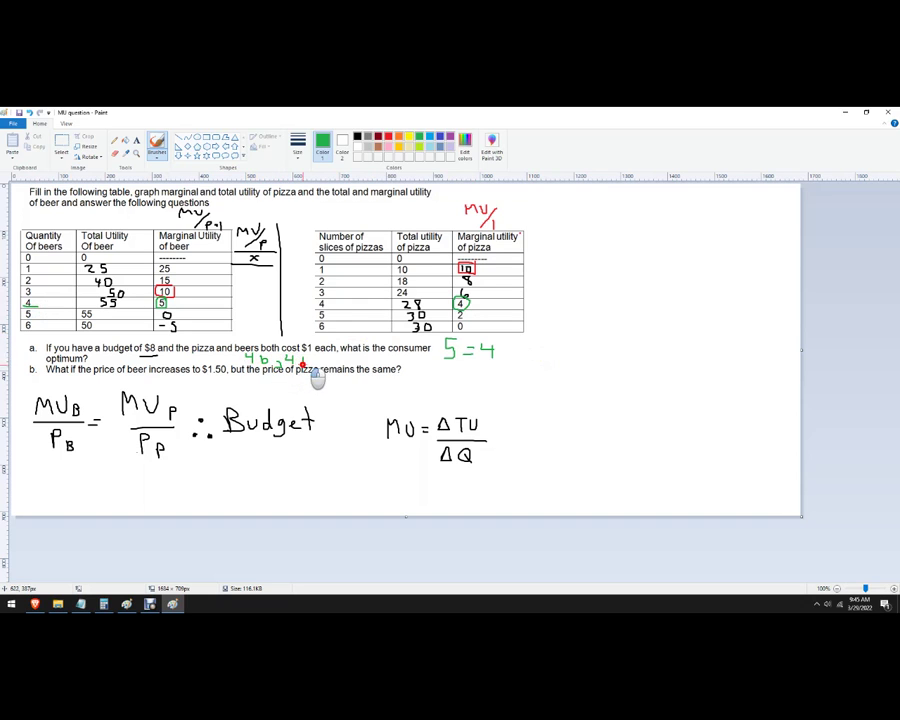
{"action": "left_click_drag", "start_coordinate": [301, 364], "coordinate": [303, 361]}
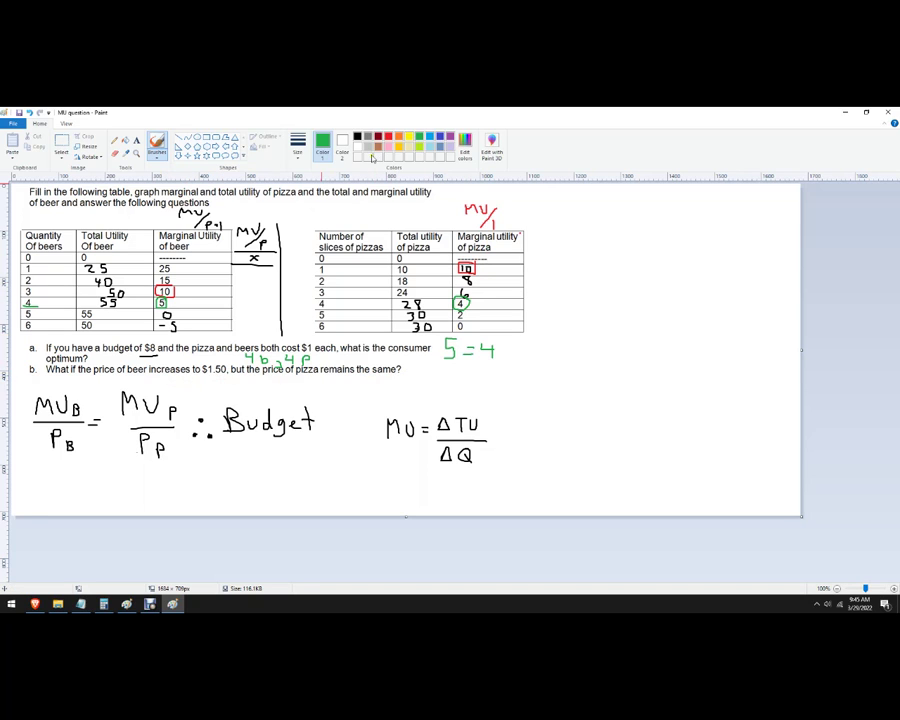
Step: Label the beer column MU/1.5 in purple and enter 25÷1.5 = 16.7 as its first value
{"action": "left_click", "coordinate": [446, 137]}
{"action": "mouse_move", "coordinate": [239, 215]}
{"action": "left_mouse_down"}
{"action": "mouse_move", "coordinate": [262, 205]}
{"action": "mouse_move", "coordinate": [274, 217]}
{"action": "left_mouse_up"}
{"action": "left_click", "coordinate": [268, 218]}
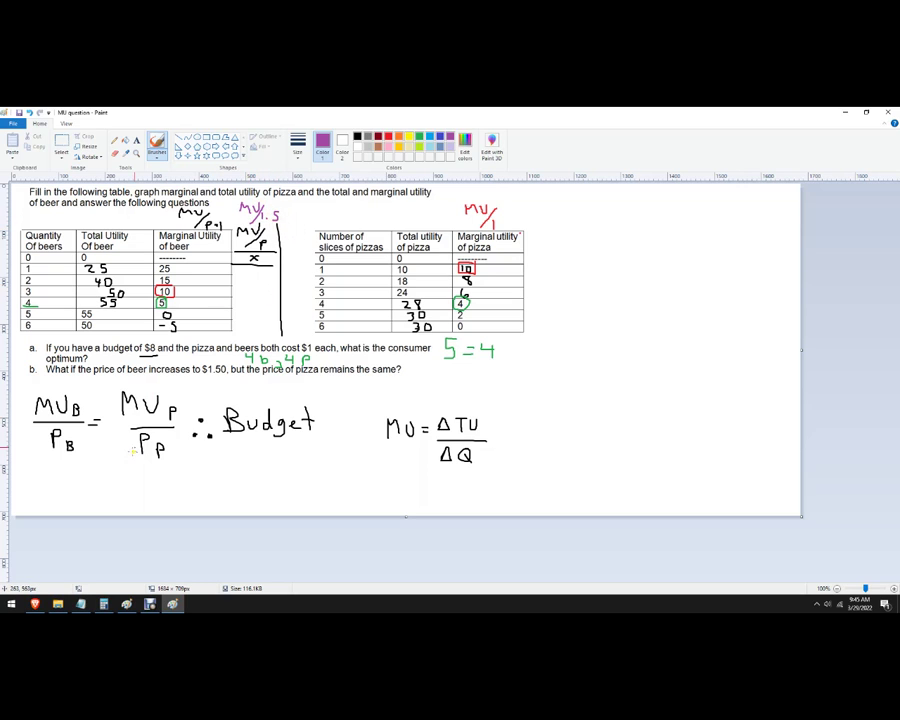
{"action": "left_click", "coordinate": [103, 604]}
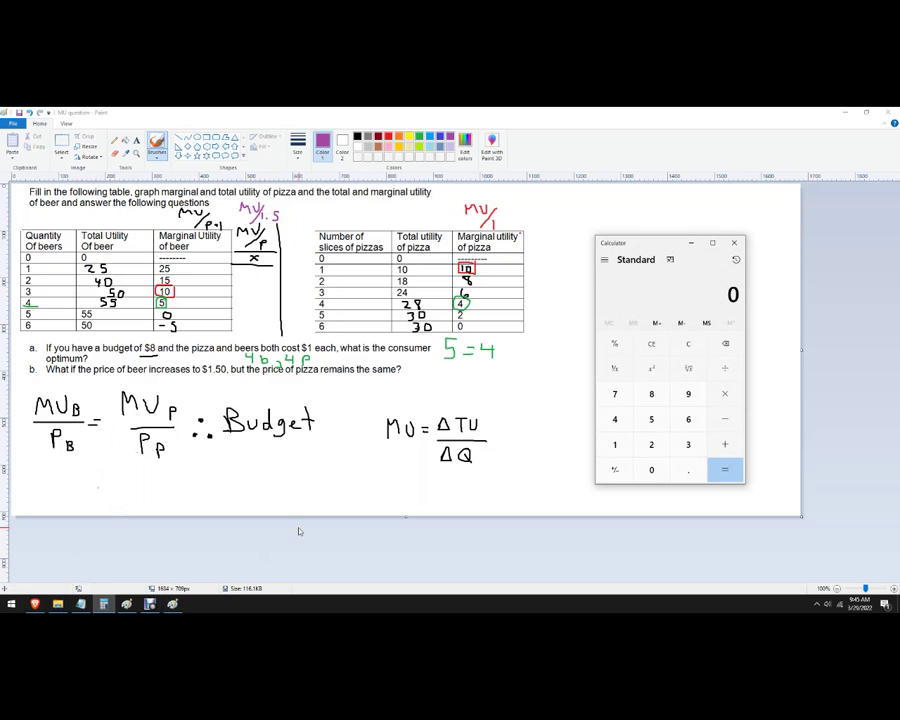
{"action": "type", "text": "25/1.5"}
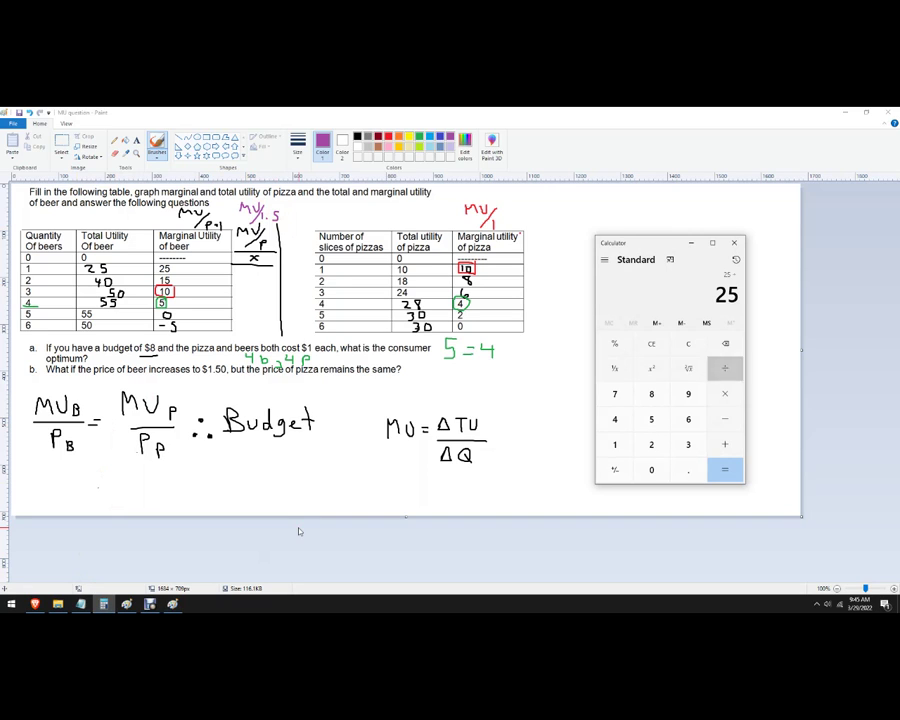
{"action": "key", "text": "Return"}
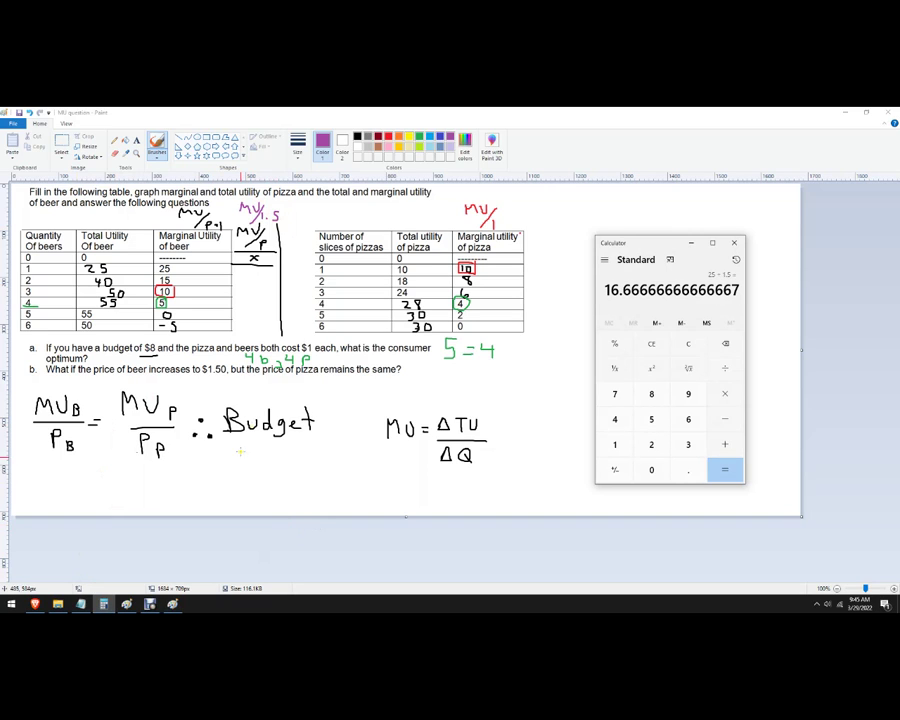
{"action": "left_click", "coordinate": [240, 270]}
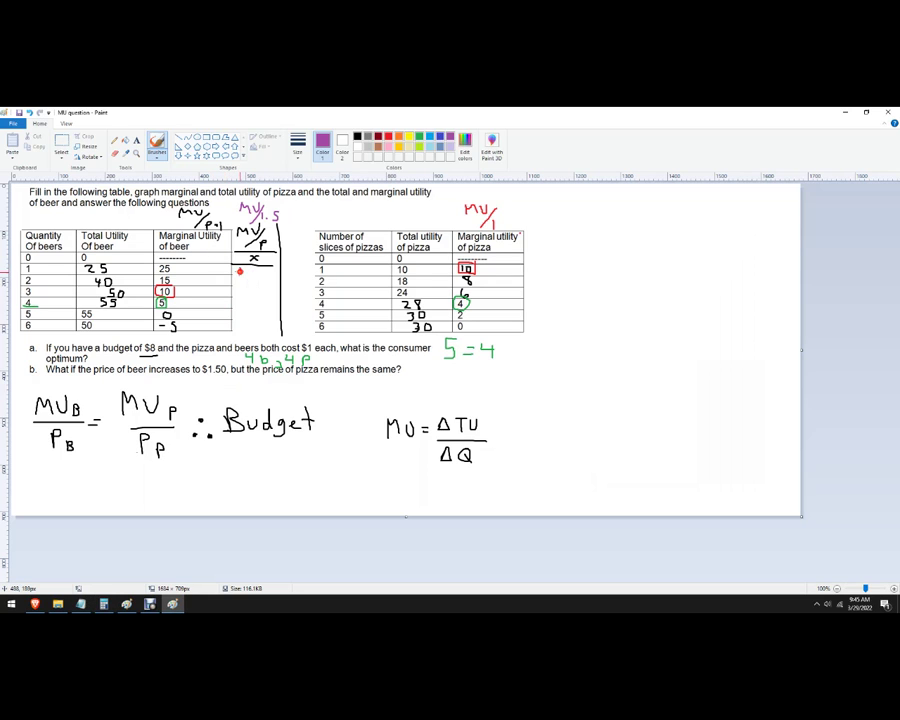
{"action": "left_click_drag", "start_coordinate": [245, 267], "coordinate": [247, 273]}
{"action": "left_click", "coordinate": [251, 273]}
{"action": "left_click_drag", "start_coordinate": [254, 267], "coordinate": [257, 274]}
Step: Compute 15÷1.5 and 10÷1.5 in Calculator and write 10 and 6.67 in the MU/P column
{"action": "left_click", "coordinate": [104, 604]}
{"action": "type", "text": "15"}
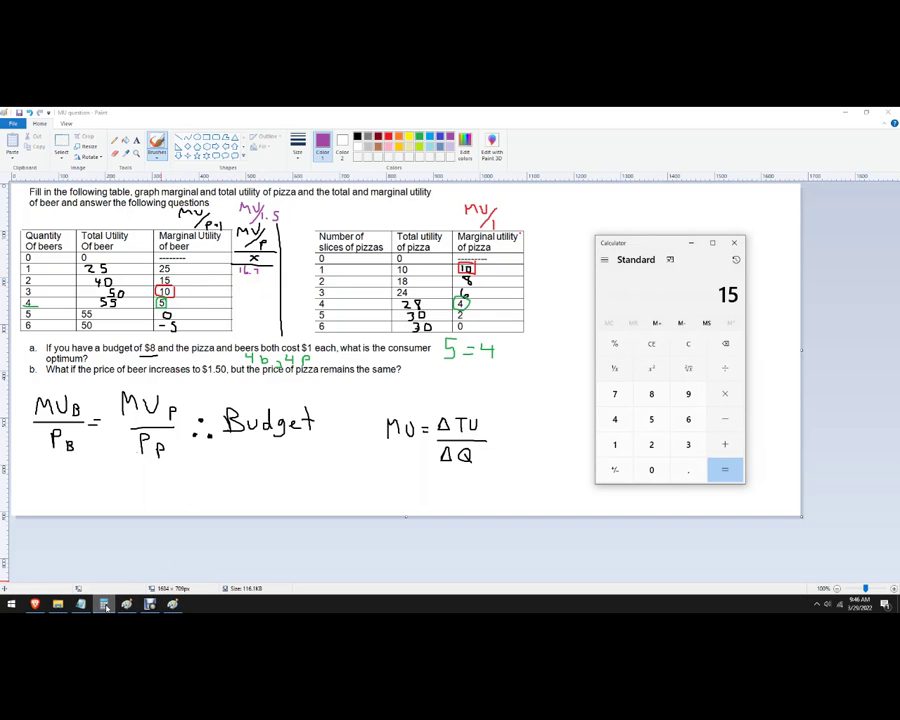
{"action": "type", "text": " ÷ 1.5"}
{"action": "key", "text": "Return"}
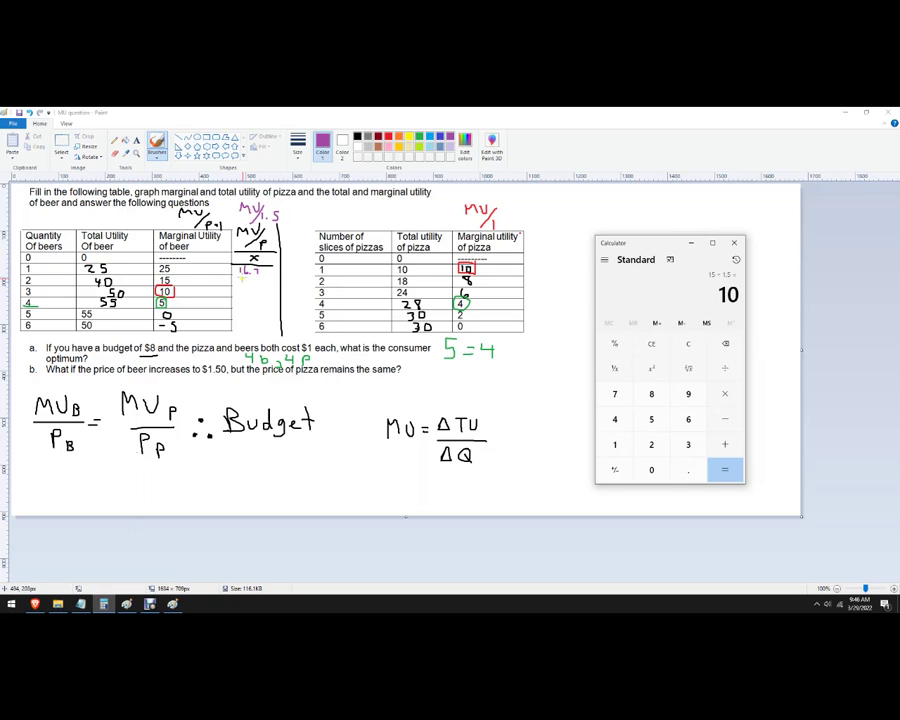
{"action": "left_click", "coordinate": [241, 281]}
{"action": "left_click_drag", "start_coordinate": [241, 279], "coordinate": [252, 282]}
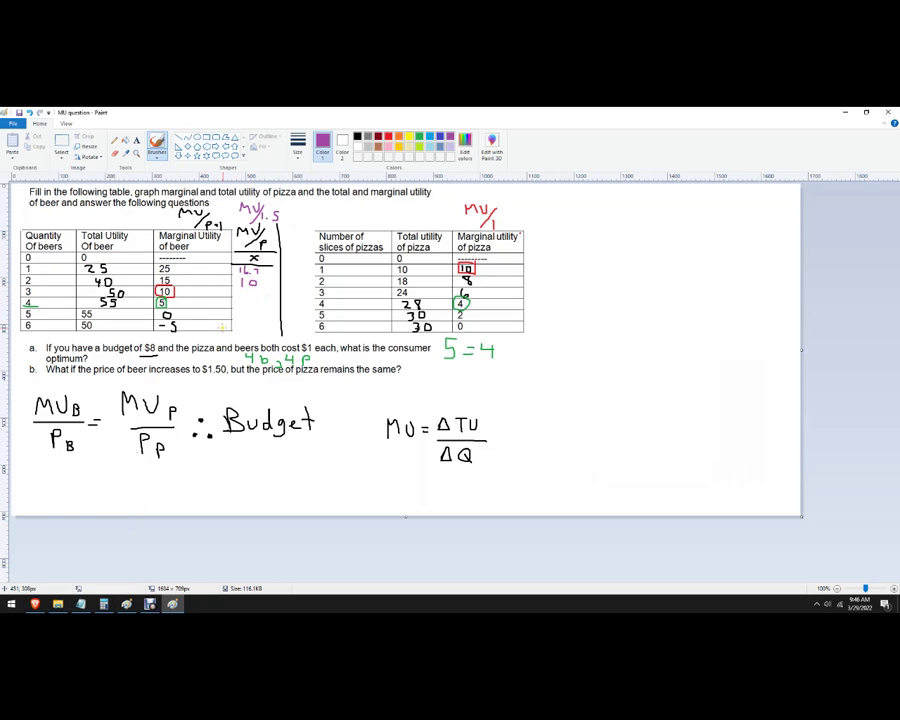
{"action": "left_click", "coordinate": [103, 604]}
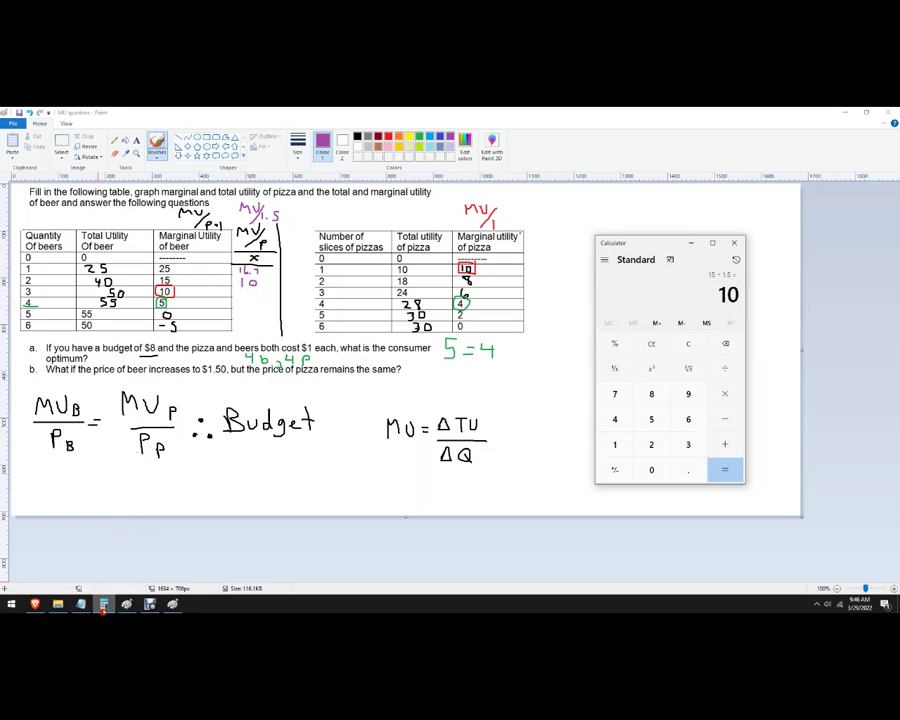
{"action": "type", "text": "10/1.5"}
{"action": "key", "text": "Return"}
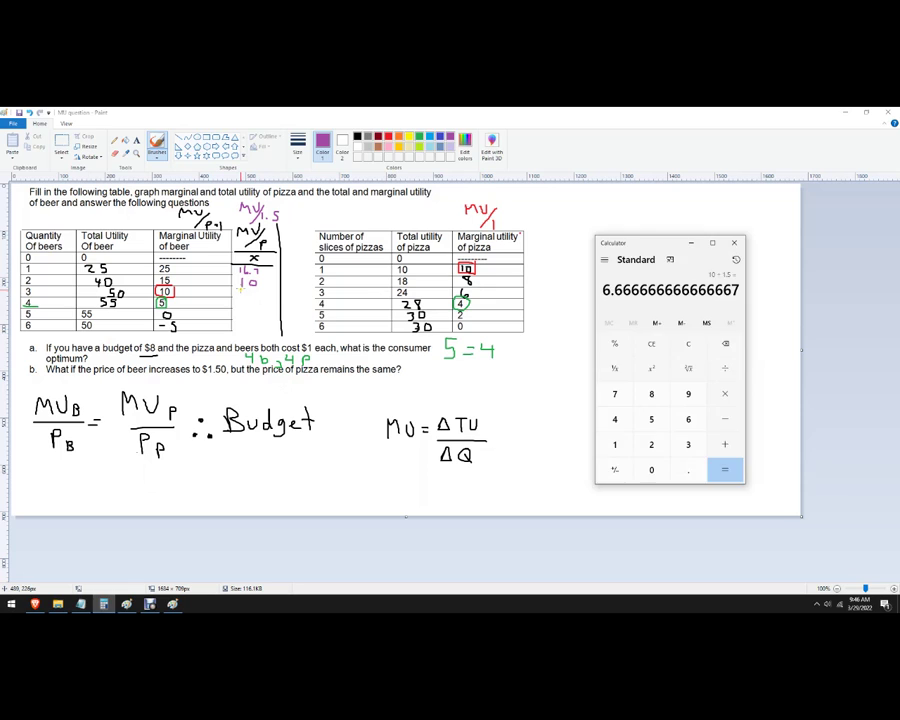
{"action": "left_click", "coordinate": [172, 207]}
{"action": "left_click_drag", "start_coordinate": [241, 295], "coordinate": [268, 297]}
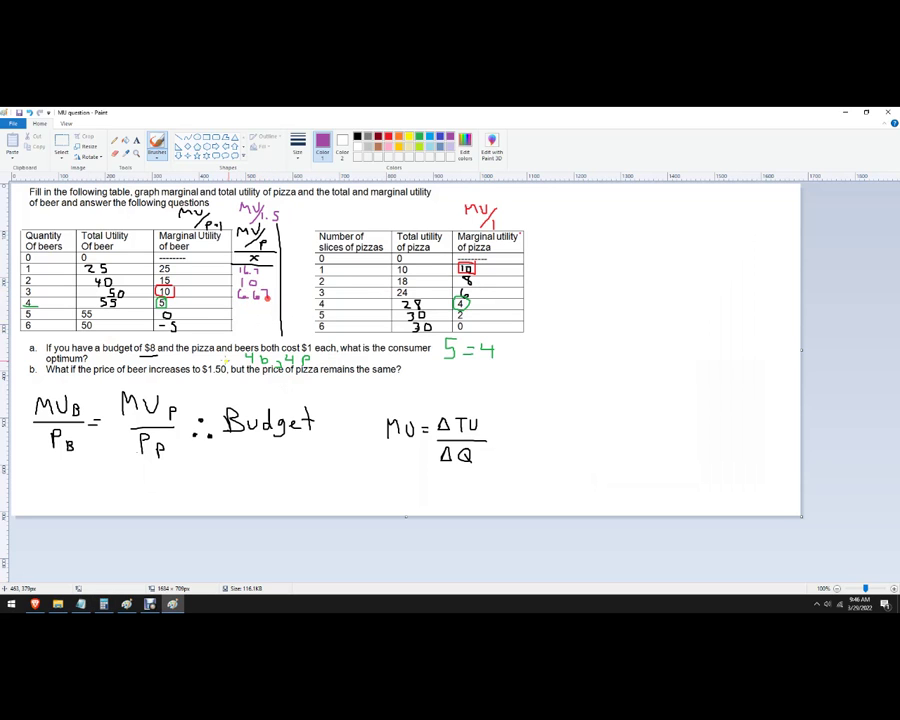
Step: Compute 5÷1.5 in Calculator, correcting the mistyped 10.5 divisor
{"action": "left_click", "coordinate": [103, 604]}
{"action": "type", "text": "5/10.5"}
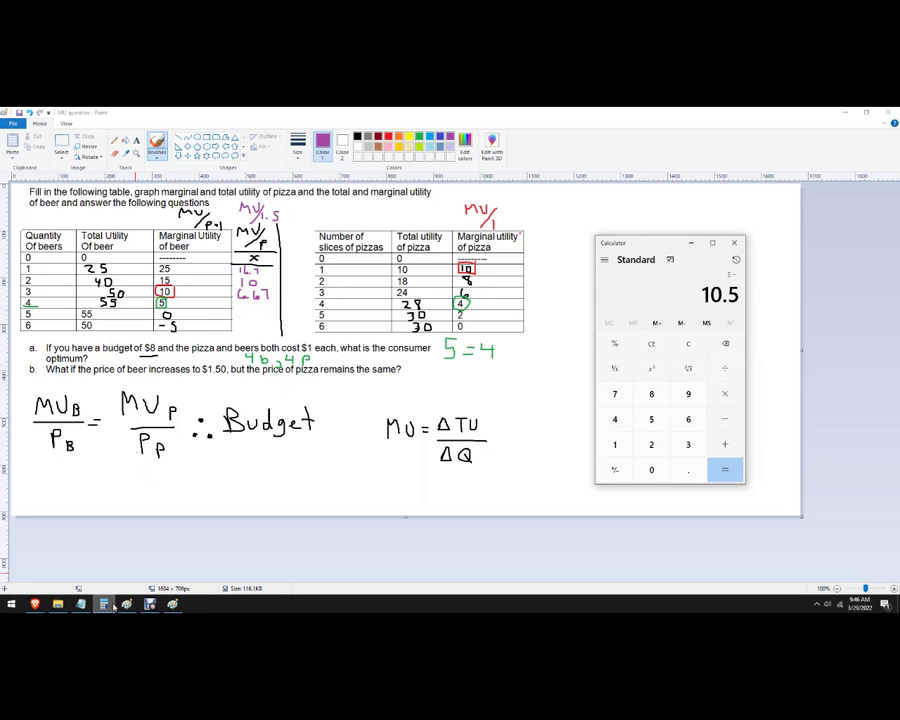
{"action": "key", "text": "Delete"}
{"action": "type", "text": "1.5"}
{"action": "key", "text": "Return"}
{"action": "left_click", "coordinate": [103, 604]}
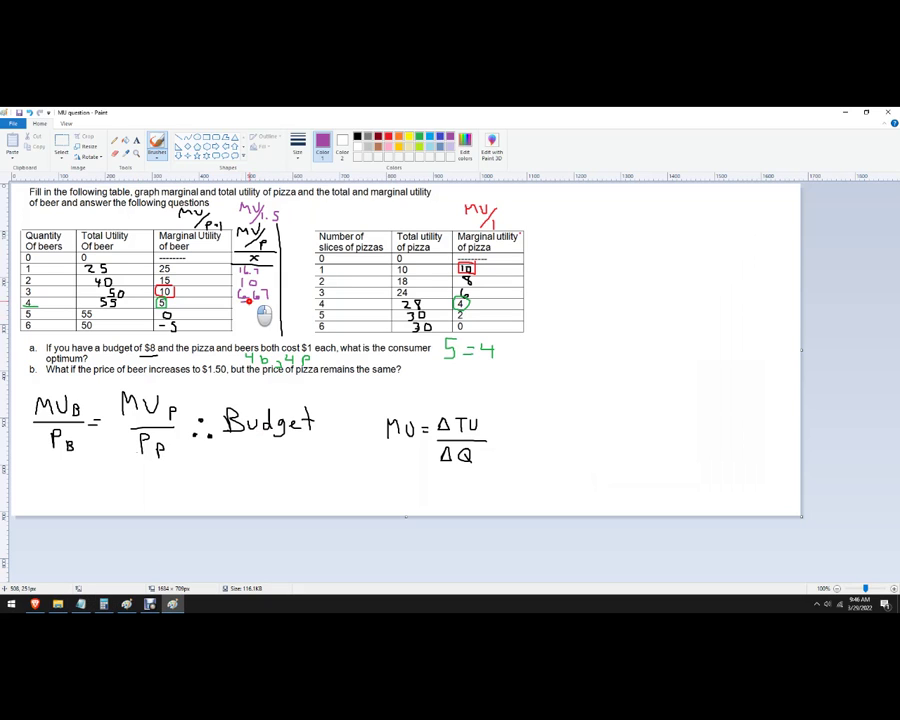
Step: Write 3.3, 0 and X below 6.67 in the beer MU/P column
{"action": "left_click_drag", "start_coordinate": [240, 299], "coordinate": [262, 309]}
{"action": "left_click", "coordinate": [250, 309]}
{"action": "left_click_drag", "start_coordinate": [245, 312], "coordinate": [245, 313]}
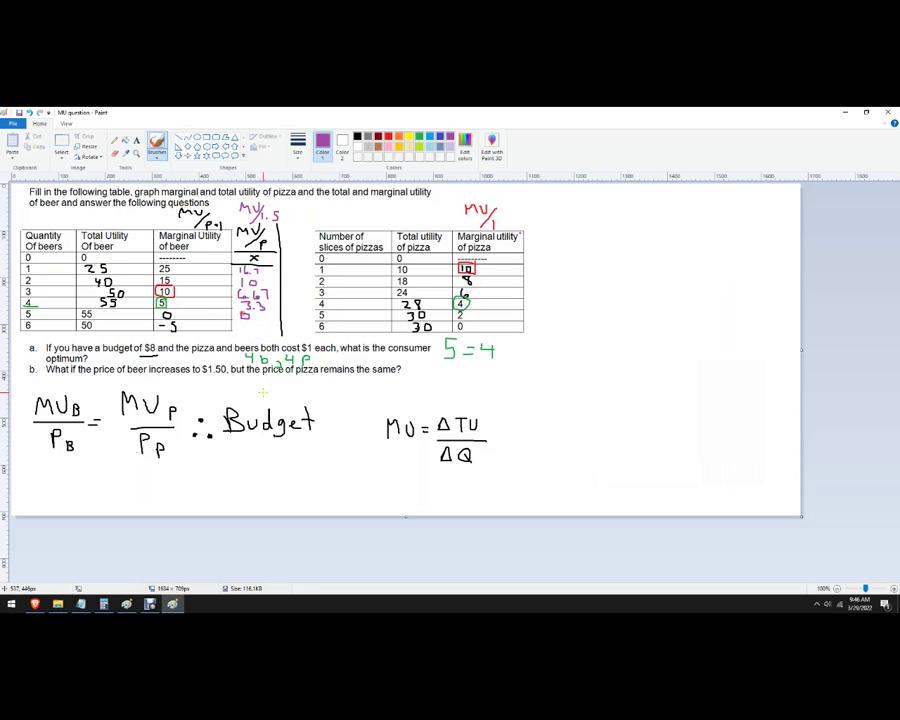
{"action": "mouse_move", "coordinate": [241, 321]}
{"action": "left_mouse_down"}
{"action": "mouse_move", "coordinate": [249, 331]}
{"action": "mouse_move", "coordinate": [241, 331]}
{"action": "left_mouse_up"}
Step: In orange, underline 3.3 and circle the 6 in the pizza MU column
{"action": "left_click", "coordinate": [404, 137]}
{"action": "left_click_drag", "start_coordinate": [240, 297], "coordinate": [270, 296]}
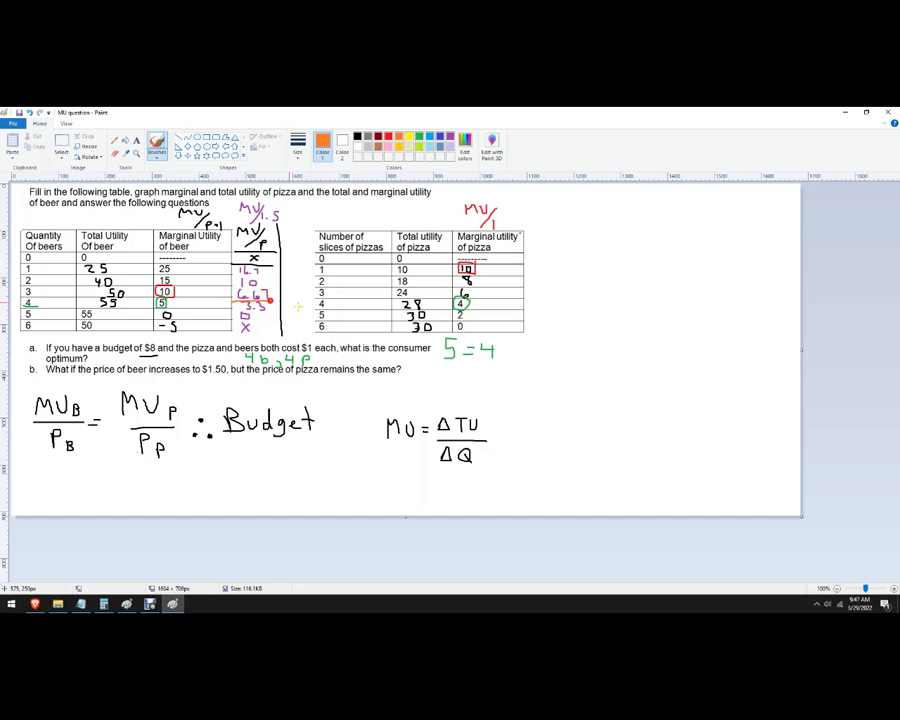
{"action": "mouse_move", "coordinate": [478, 292]}
{"action": "left_mouse_down"}
{"action": "mouse_move", "coordinate": [462, 284]}
{"action": "mouse_move", "coordinate": [458, 296]}
{"action": "mouse_move", "coordinate": [470, 300]}
{"action": "mouse_move", "coordinate": [466, 290]}
{"action": "left_mouse_up"}
Step: Draw a T-table with a Pz column holding 3, followed by an equals sign
{"action": "mouse_move", "coordinate": [687, 250]}
{"action": "left_mouse_down"}
{"action": "mouse_move", "coordinate": [698, 256]}
{"action": "mouse_move", "coordinate": [681, 270]}
{"action": "left_mouse_up"}
{"action": "mouse_move", "coordinate": [686, 218]}
{"action": "left_mouse_down"}
{"action": "mouse_move", "coordinate": [692, 204]}
{"action": "mouse_move", "coordinate": [687, 212]}
{"action": "mouse_move", "coordinate": [712, 221]}
{"action": "left_mouse_up"}
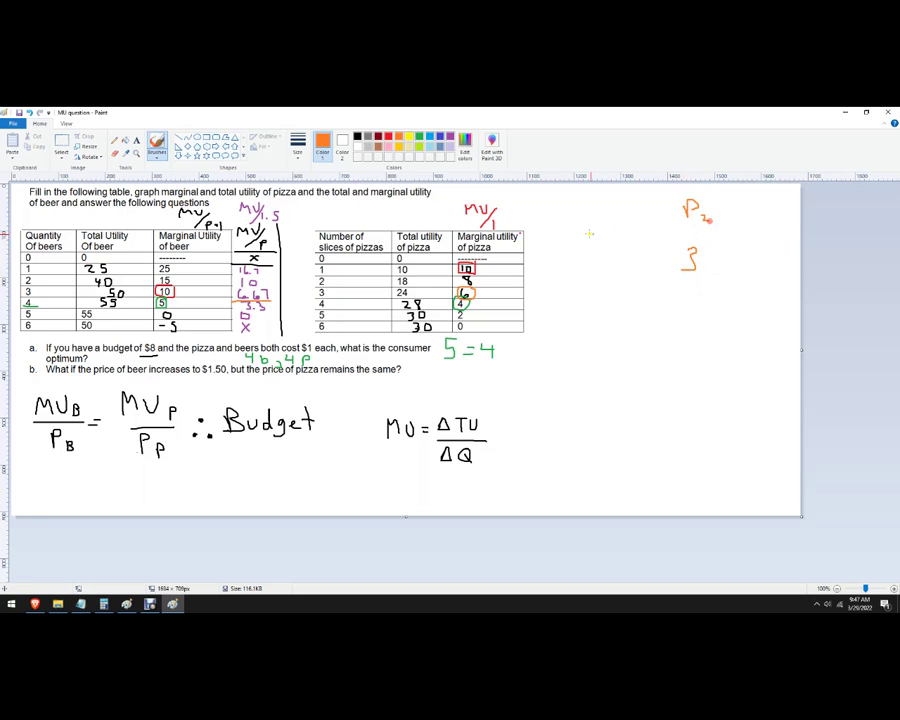
{"action": "left_click_drag", "start_coordinate": [589, 234], "coordinate": [707, 235]}
{"action": "left_click_drag", "start_coordinate": [658, 195], "coordinate": [662, 307]}
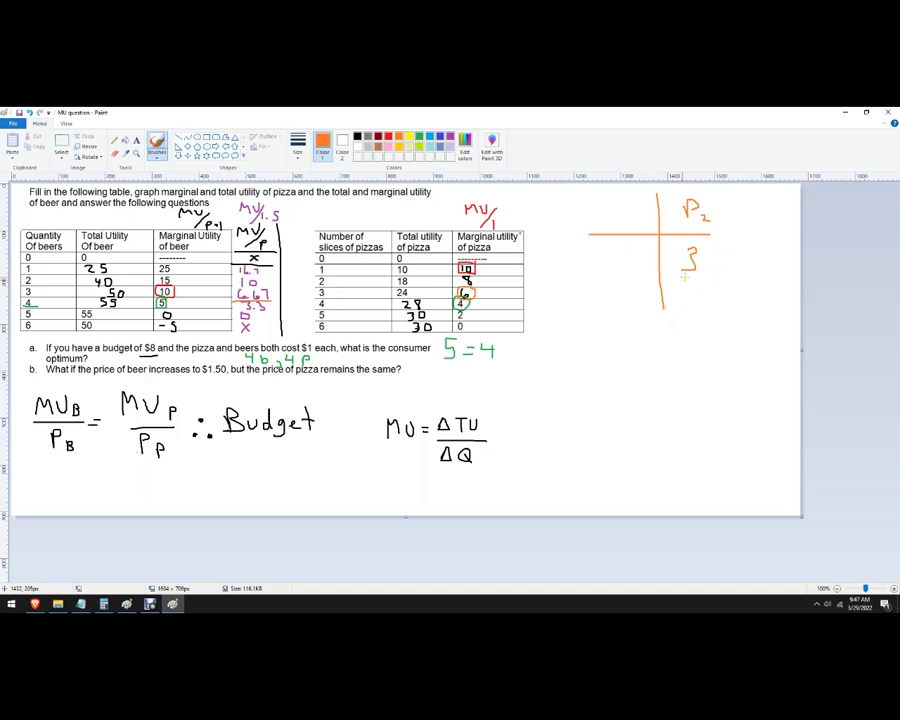
{"action": "left_click", "coordinate": [715, 257]}
Step: Fill in 4.5 under a B label and total the row as 7.5
{"action": "left_click_drag", "start_coordinate": [604, 249], "coordinate": [615, 260]}
{"action": "mouse_move", "coordinate": [611, 250]}
{"action": "left_mouse_down"}
{"action": "mouse_move", "coordinate": [611, 266]}
{"action": "mouse_move", "coordinate": [627, 264]}
{"action": "left_mouse_up"}
{"action": "left_click", "coordinate": [619, 263]}
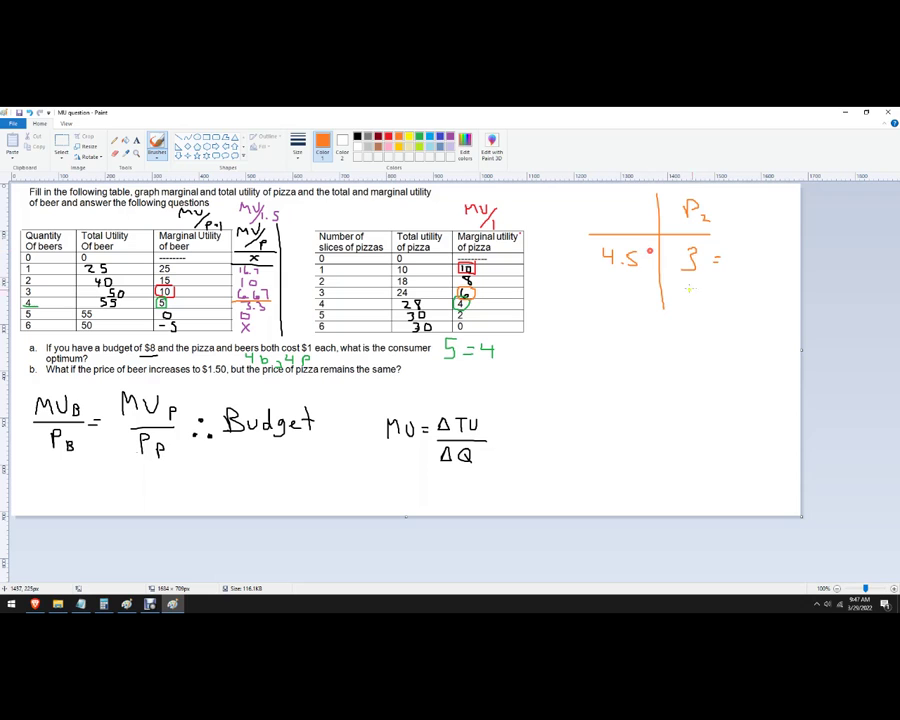
{"action": "left_click_drag", "start_coordinate": [731, 248], "coordinate": [738, 262]}
{"action": "left_click", "coordinate": [741, 264]}
{"action": "left_click_drag", "start_coordinate": [601, 204], "coordinate": [601, 222]}
{"action": "left_click_drag", "start_coordinate": [602, 205], "coordinate": [603, 226]}
{"action": "left_click", "coordinate": [752, 263]}
{"action": "left_click_drag", "start_coordinate": [767, 248], "coordinate": [759, 265]}
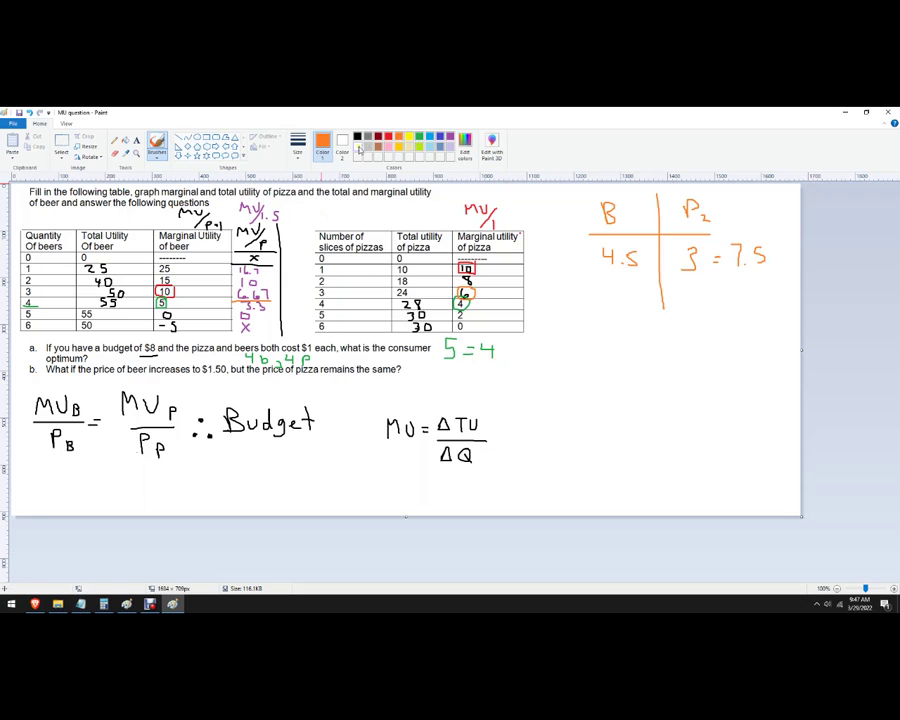
Step: Tick the 10s in the pizza MU and beer MU/P columns in blue
{"action": "left_click", "coordinate": [438, 137]}
{"action": "left_click_drag", "start_coordinate": [484, 264], "coordinate": [507, 257]}
{"action": "left_click_drag", "start_coordinate": [263, 283], "coordinate": [280, 277]}
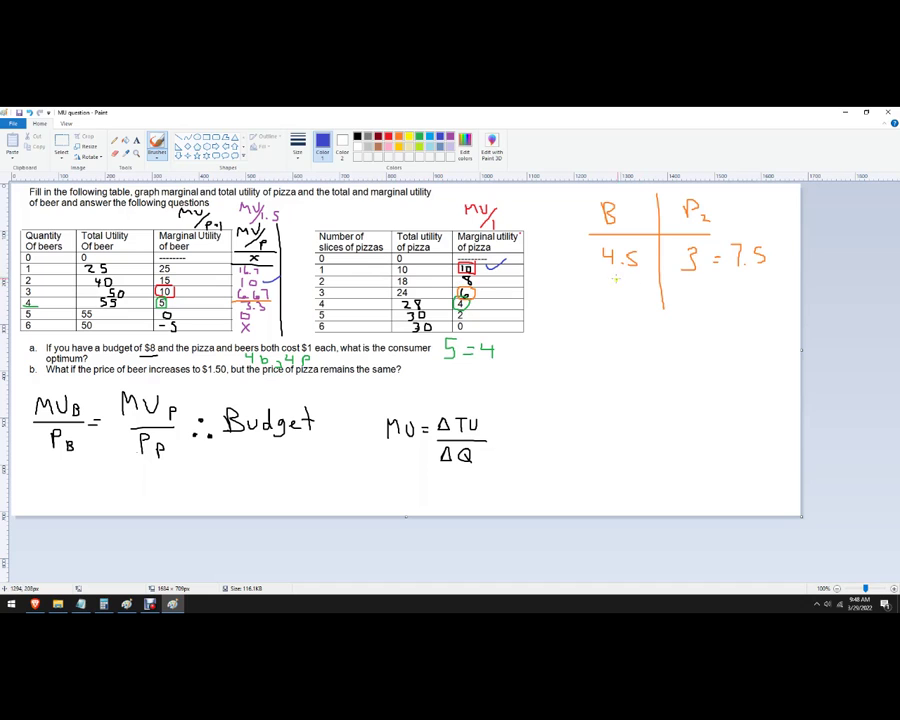
Step: Add a second spending row of 3 and 1 = 4, extending the divider
{"action": "mouse_move", "coordinate": [619, 283]}
{"action": "left_mouse_down"}
{"action": "mouse_move", "coordinate": [624, 296]}
{"action": "mouse_move", "coordinate": [612, 301]}
{"action": "left_mouse_up"}
{"action": "mouse_move", "coordinate": [686, 281]}
{"action": "left_mouse_down"}
{"action": "mouse_move", "coordinate": [687, 300]}
{"action": "mouse_move", "coordinate": [732, 287]}
{"action": "left_mouse_up"}
{"action": "mouse_move", "coordinate": [720, 292]}
{"action": "left_mouse_down"}
{"action": "mouse_move", "coordinate": [752, 293]}
{"action": "mouse_move", "coordinate": [749, 301]}
{"action": "left_mouse_up"}
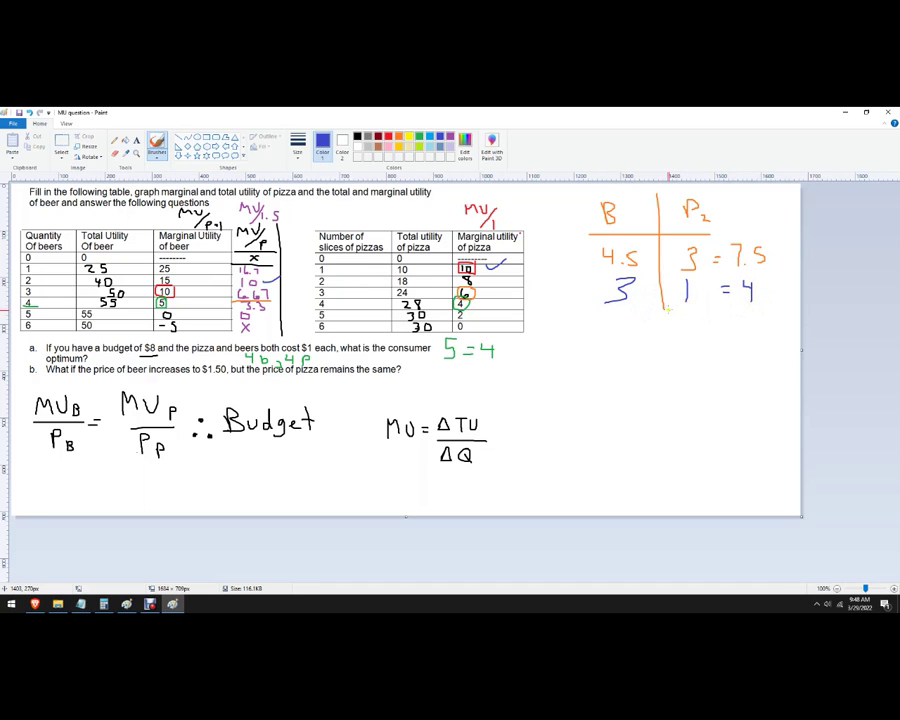
{"action": "left_click_drag", "start_coordinate": [666, 305], "coordinate": [670, 376]}
Step: Write '3b, 3p' under question b and begin boxing the MU/P condition
{"action": "mouse_move", "coordinate": [412, 368]}
{"action": "left_mouse_down"}
{"action": "mouse_move", "coordinate": [413, 378]}
{"action": "mouse_move", "coordinate": [446, 386]}
{"action": "left_mouse_up"}
{"action": "mouse_move", "coordinate": [457, 372]}
{"action": "left_mouse_down"}
{"action": "mouse_move", "coordinate": [458, 385]}
{"action": "mouse_move", "coordinate": [477, 380]}
{"action": "left_mouse_up"}
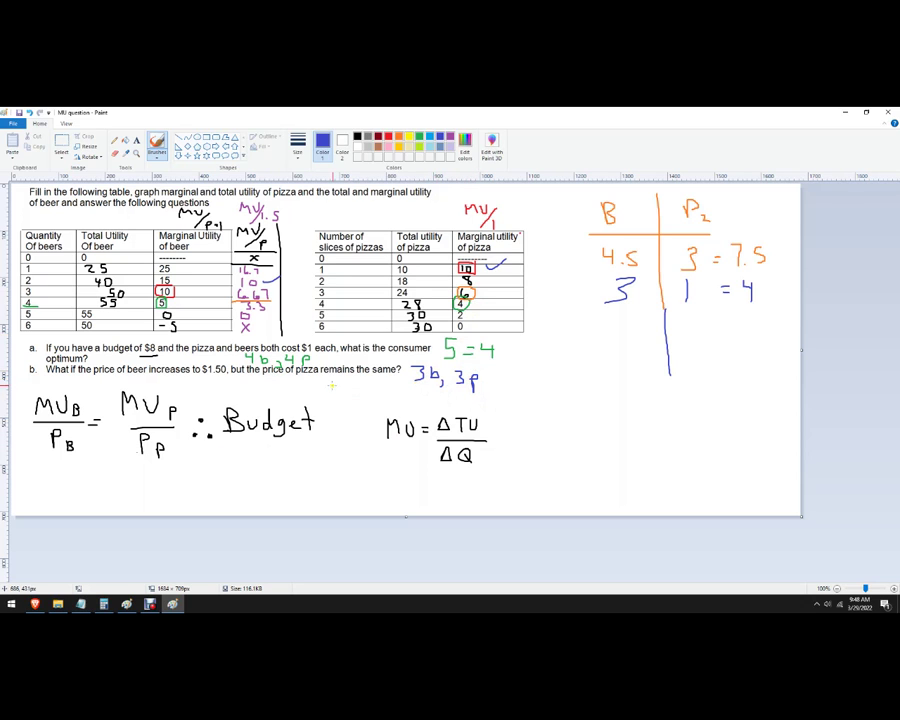
{"action": "mouse_move", "coordinate": [325, 393]}
{"action": "left_mouse_down"}
{"action": "mouse_move", "coordinate": [331, 460]}
{"action": "mouse_move", "coordinate": [122, 484]}
{"action": "mouse_move", "coordinate": [28, 470]}
{"action": "mouse_move", "coordinate": [32, 398]}
{"action": "mouse_move", "coordinate": [325, 393]}
{"action": "left_mouse_up"}
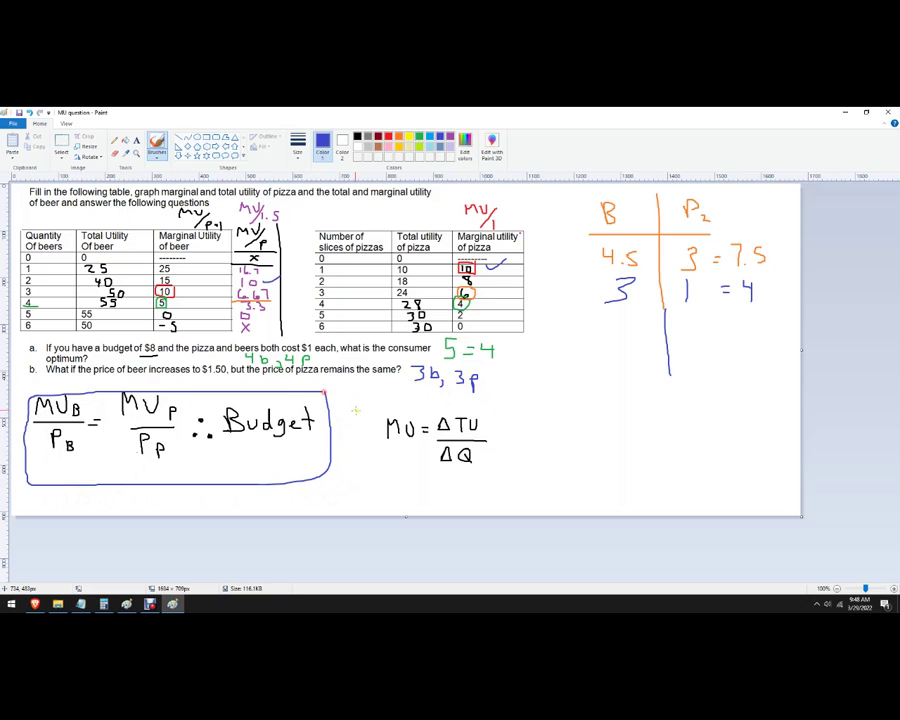